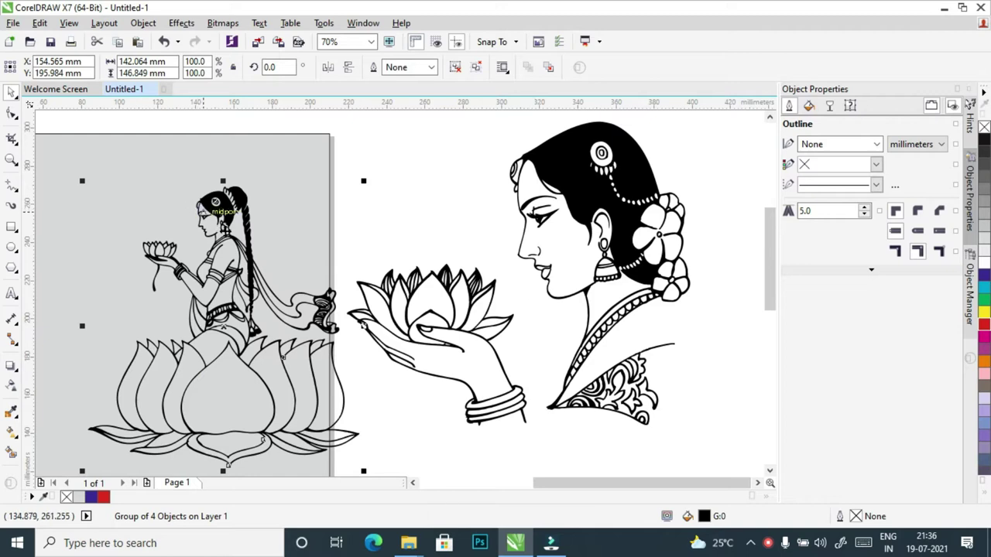
- Fill the page-sized grey background rectangle with pink after trying dark grey, green and orange
left_click_drag(565, 482, 517, 493)
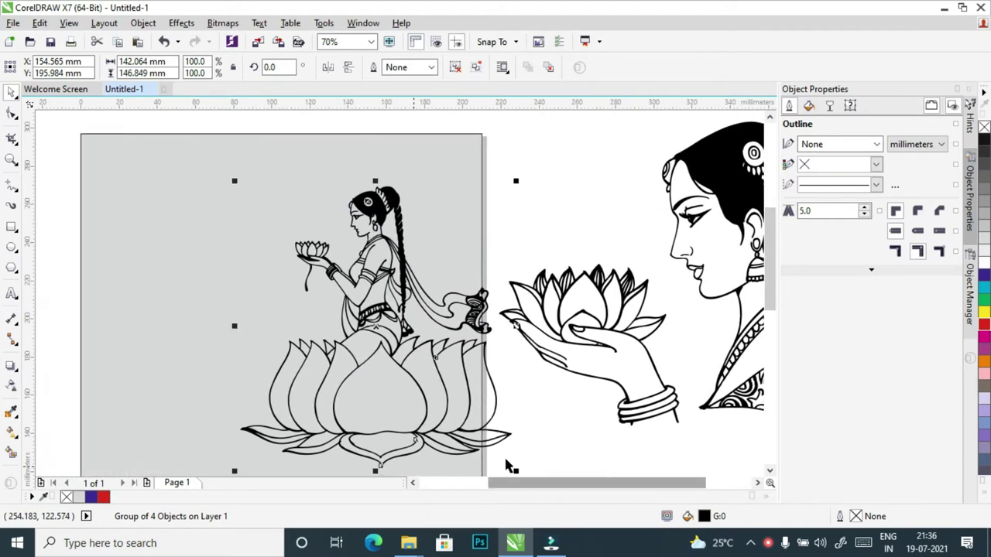
left_click(97, 223)
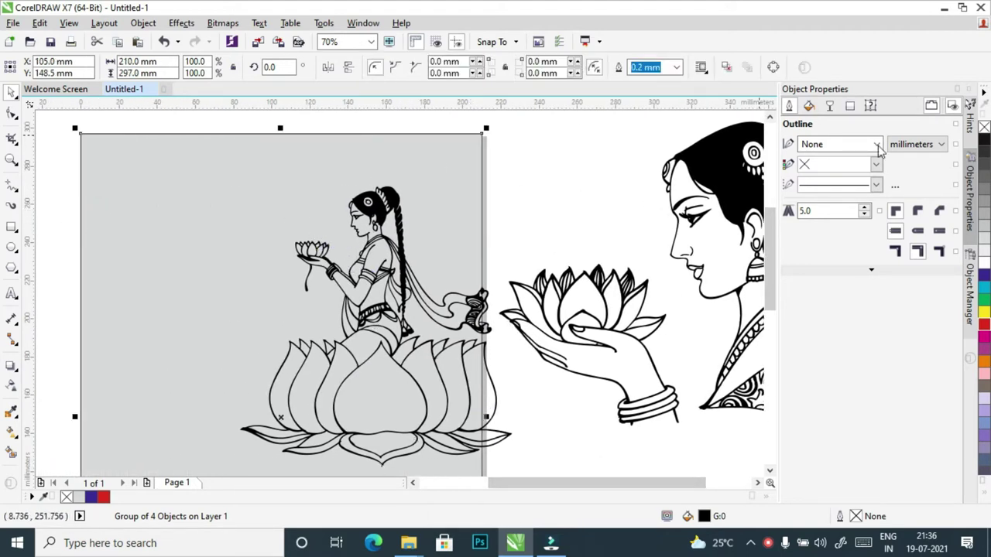
left_click(984, 154)
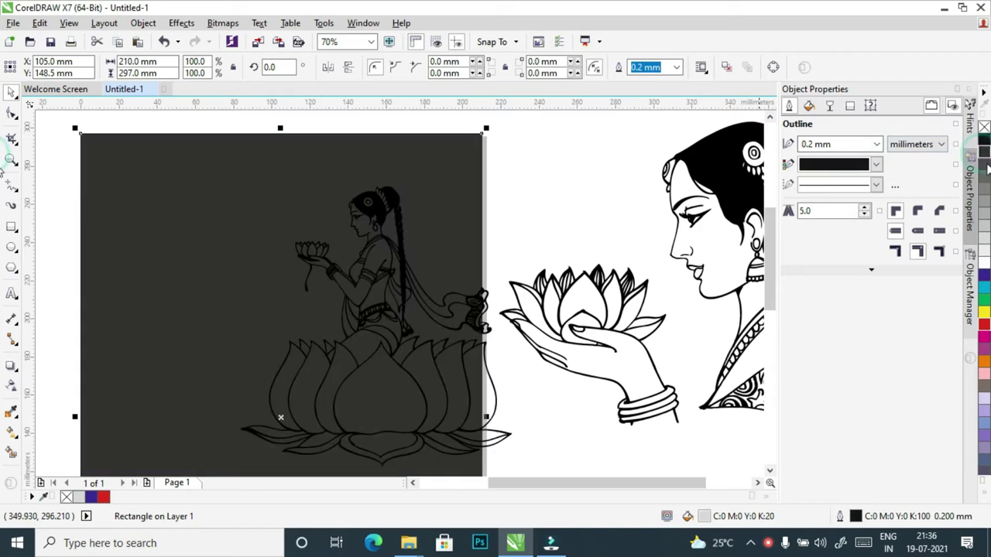
left_click(984, 301)
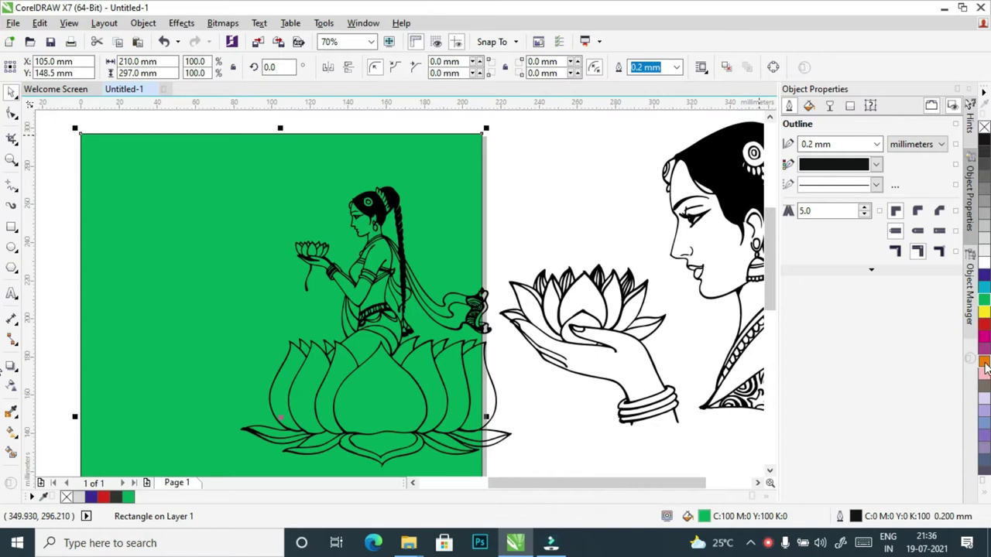
left_click(983, 361)
left_click(594, 220)
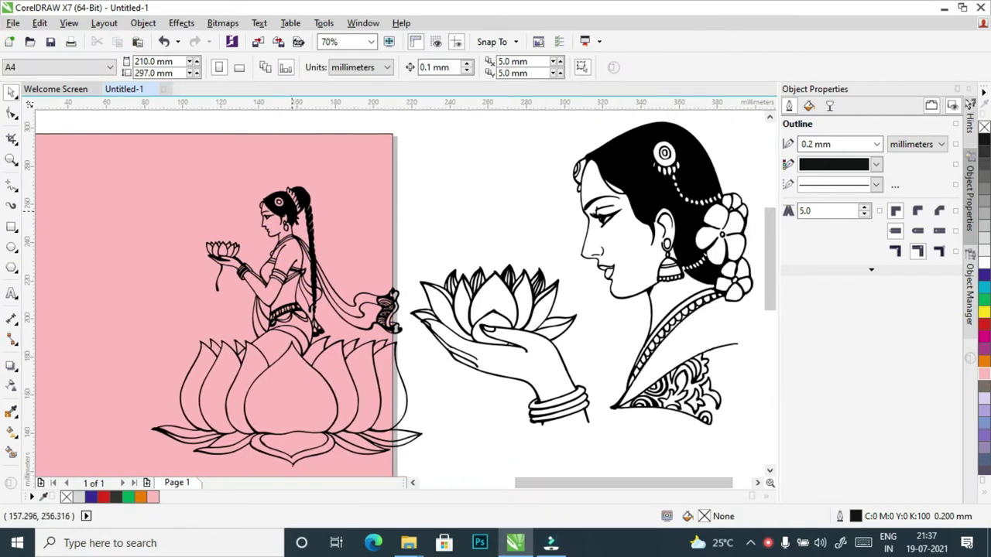
- Move the lotus-seated woman drawing fully inside the pink page and scale it to about 94.3%
left_click_drag(278, 203, 227, 170)
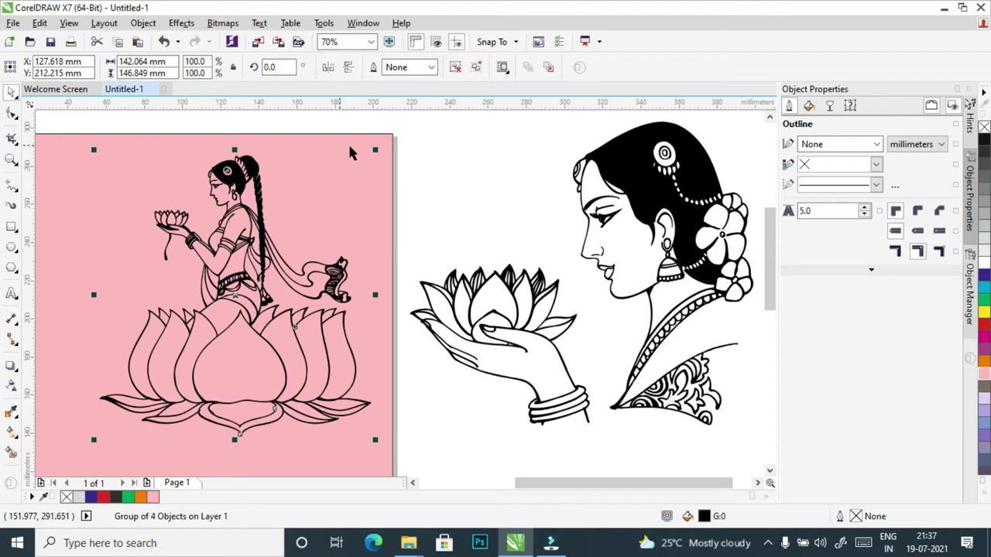
mouse_move(374, 150)
left_mouse_down()
mouse_move(336, 201)
mouse_move(262, 257)
mouse_move(386, 164)
left_mouse_up()
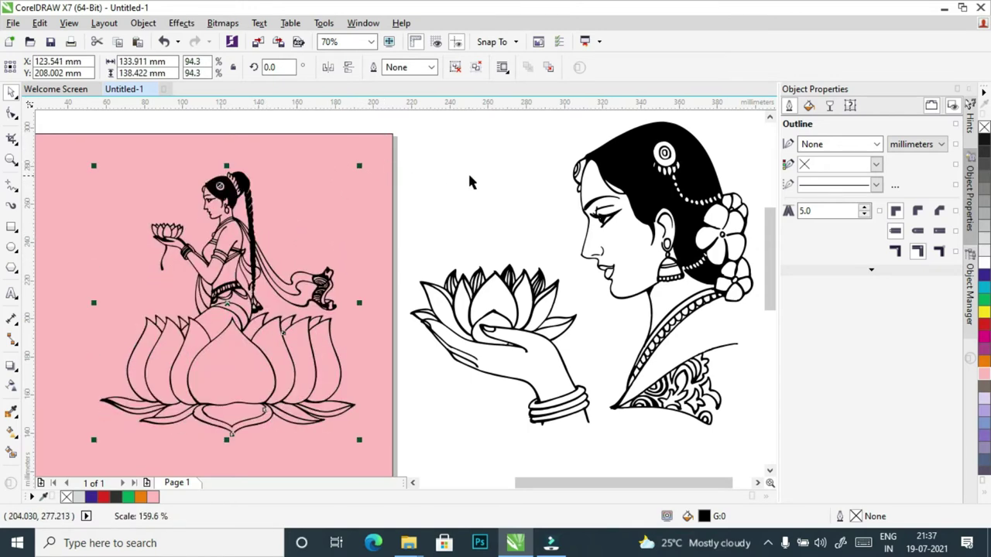
- Try blue and red on the lotus-seated woman drawing and set its final fill to C100 M100 Y100 K100 black
right_click(983, 283)
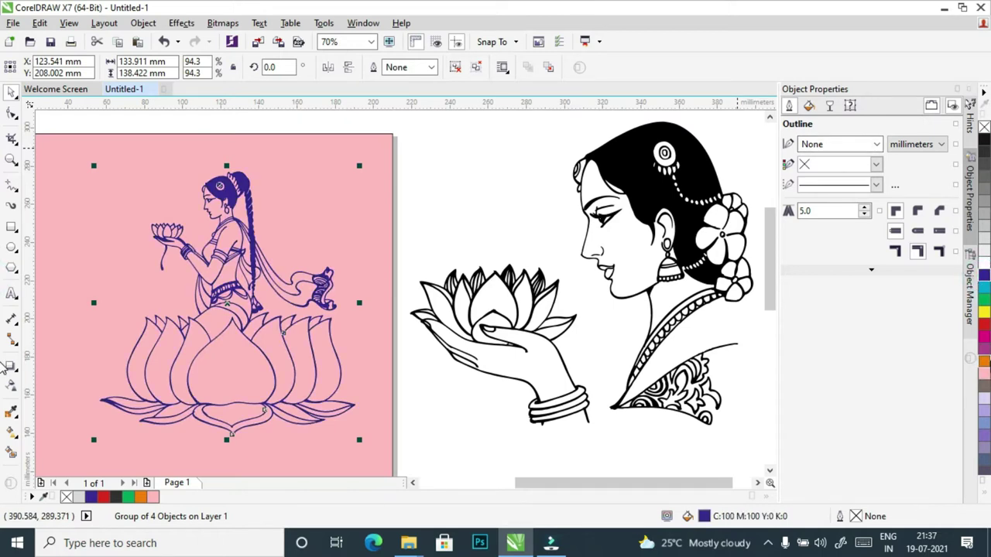
right_click(984, 328)
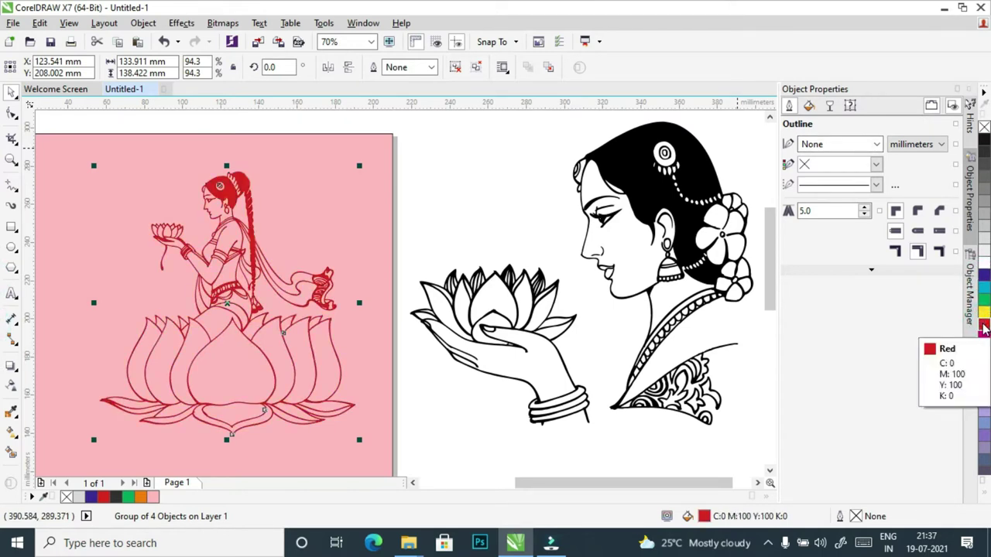
right_click(984, 139)
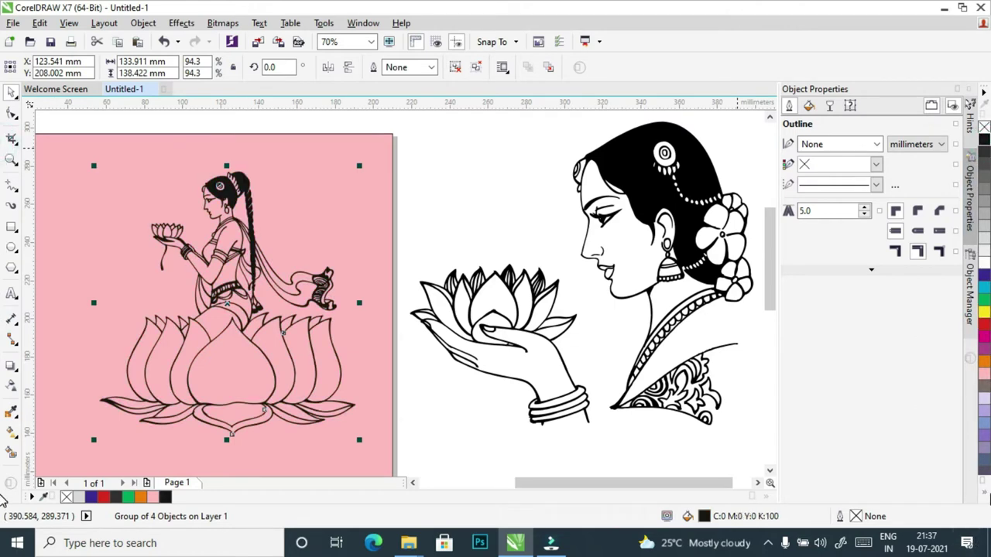
left_click(984, 495)
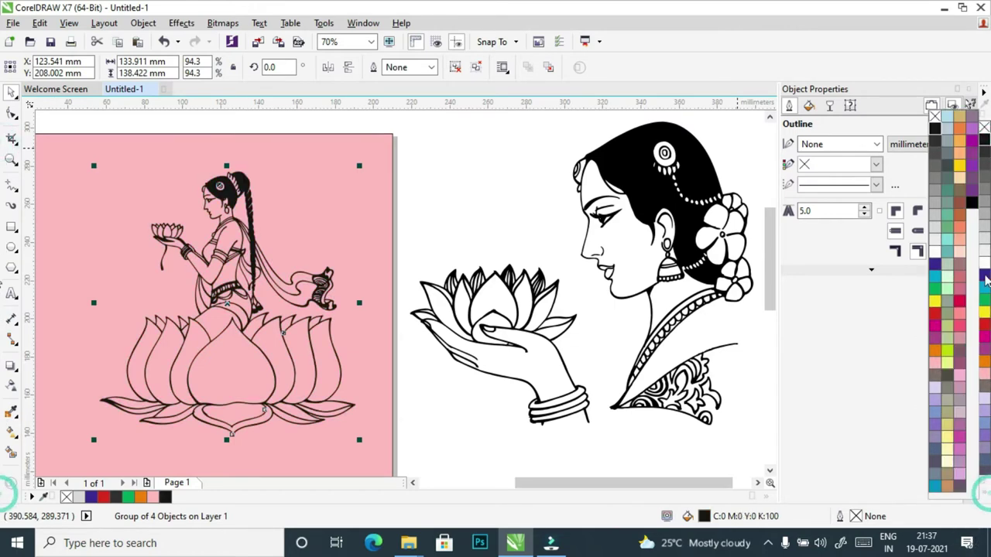
left_click(971, 201)
left_click(427, 200)
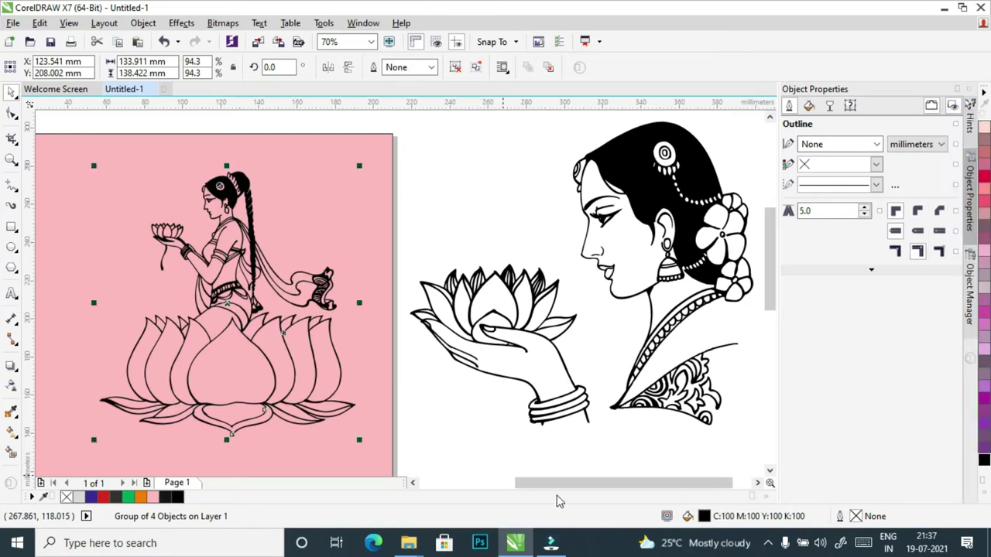
- Try a C20 M80 Y0 K0 magenta fill on the profile portrait with lotus hand and set it to C100 M100 Y100 K100 black
left_click_drag(557, 482, 581, 483)
left_click(563, 183)
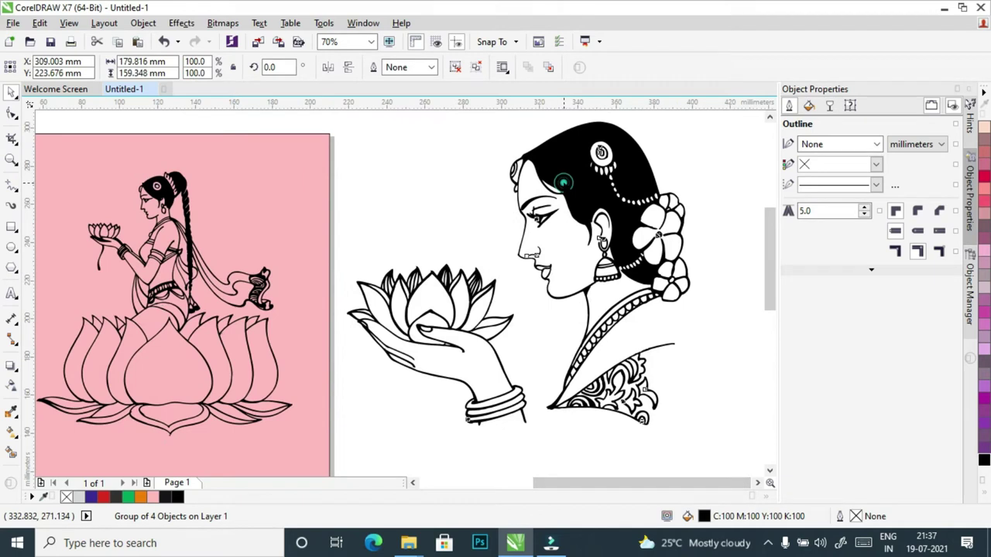
left_click(985, 314)
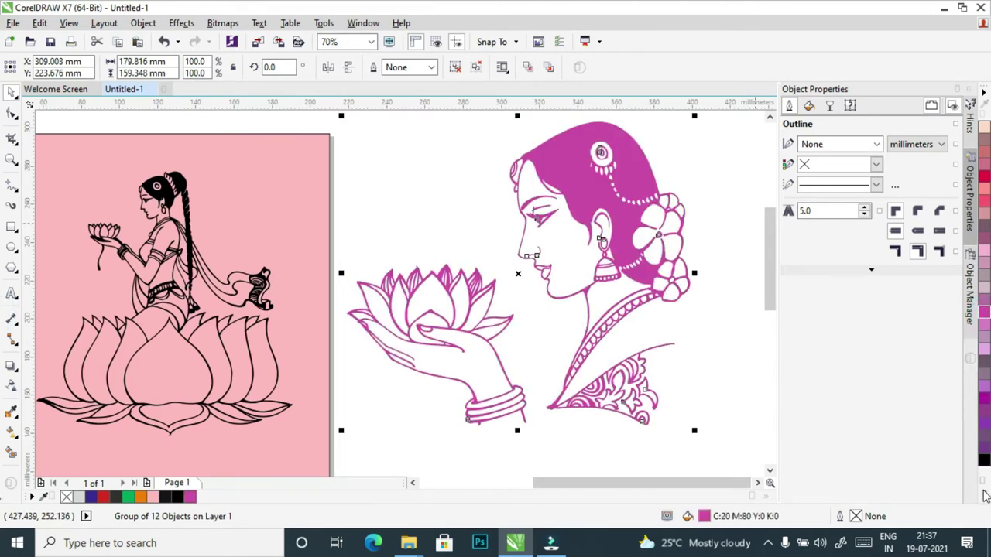
left_click(983, 460)
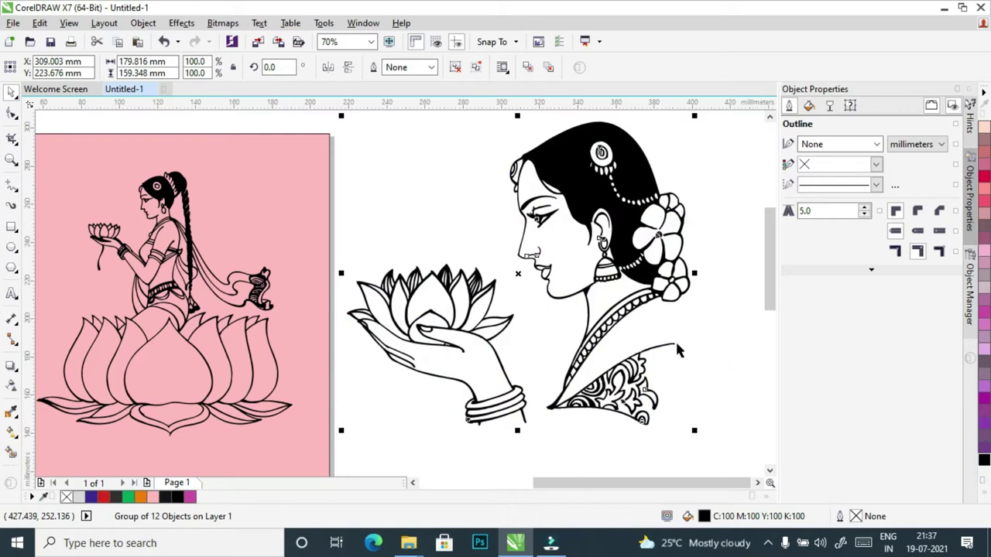
left_click(414, 162)
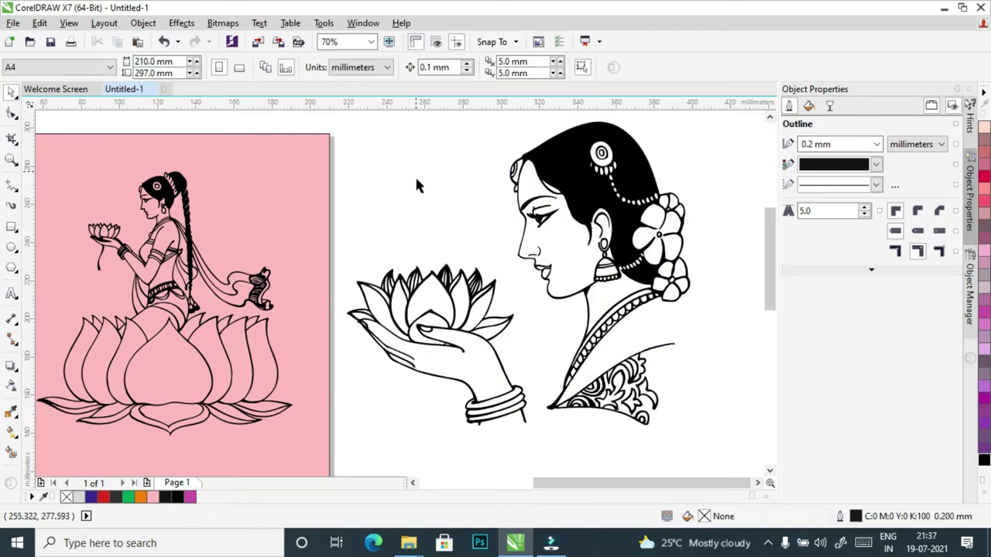
left_click_drag(556, 484, 546, 496)
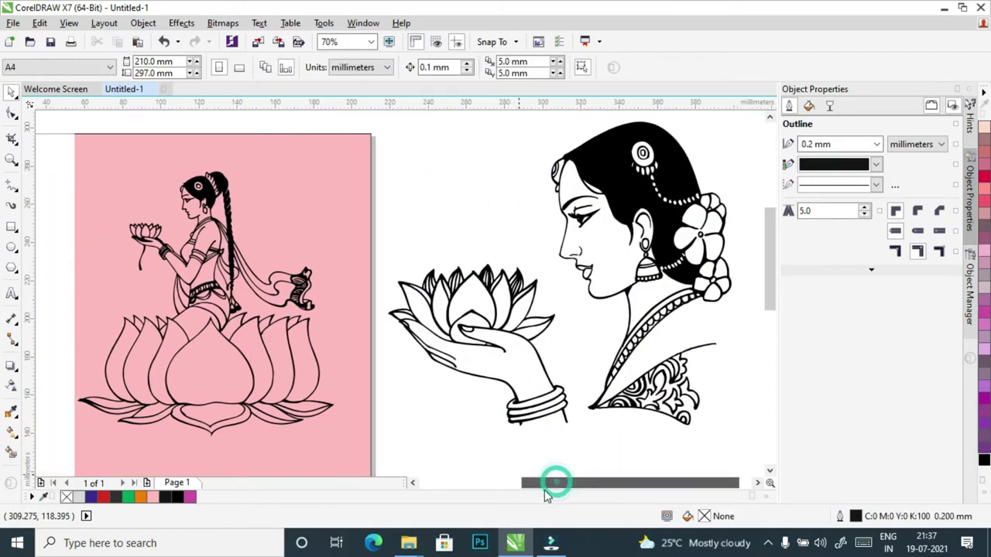
- Switch to File Explorer and browse the clipart thumbnails in the Jwelari _ election folder inside Upcoming Giveaway
mouse_move(409, 542)
left_click(455, 509)
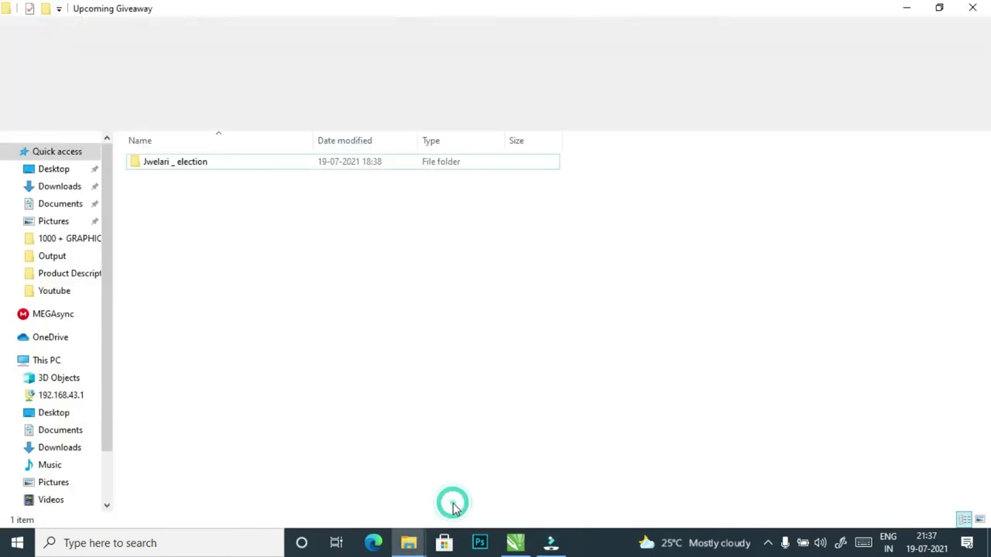
left_click(215, 169)
double_click(215, 170)
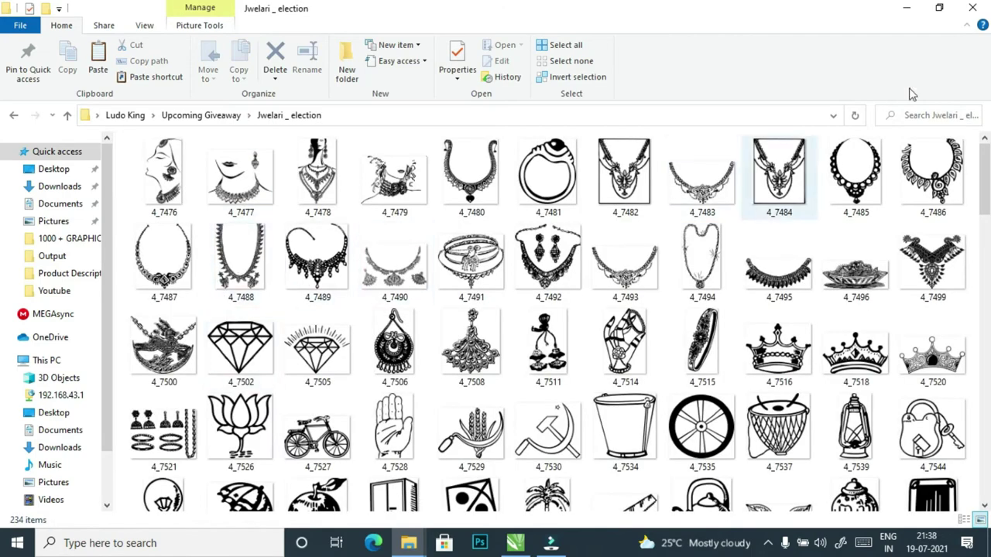
scroll(985, 233, "down", 1)
scroll(987, 279, "down", 15)
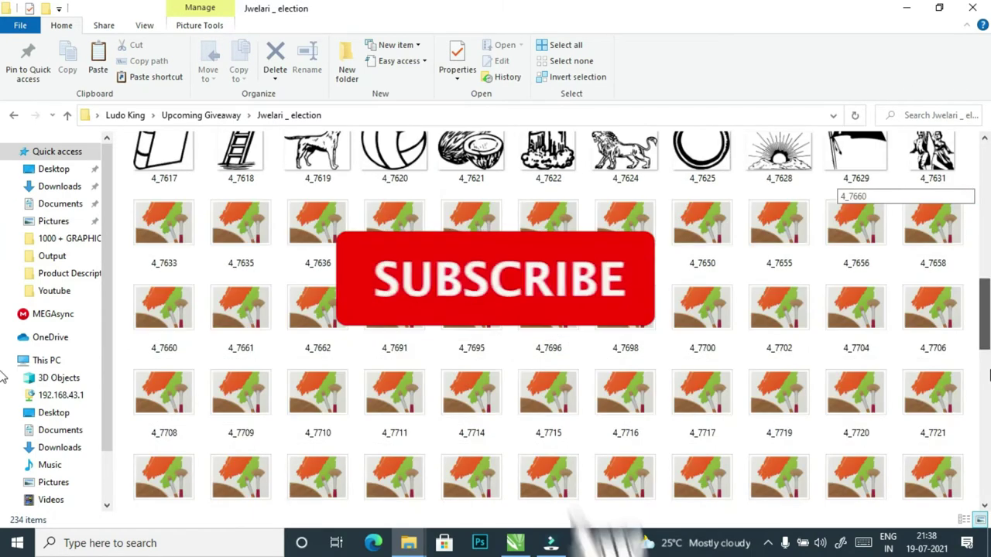
scroll(988, 233, "up", 16)
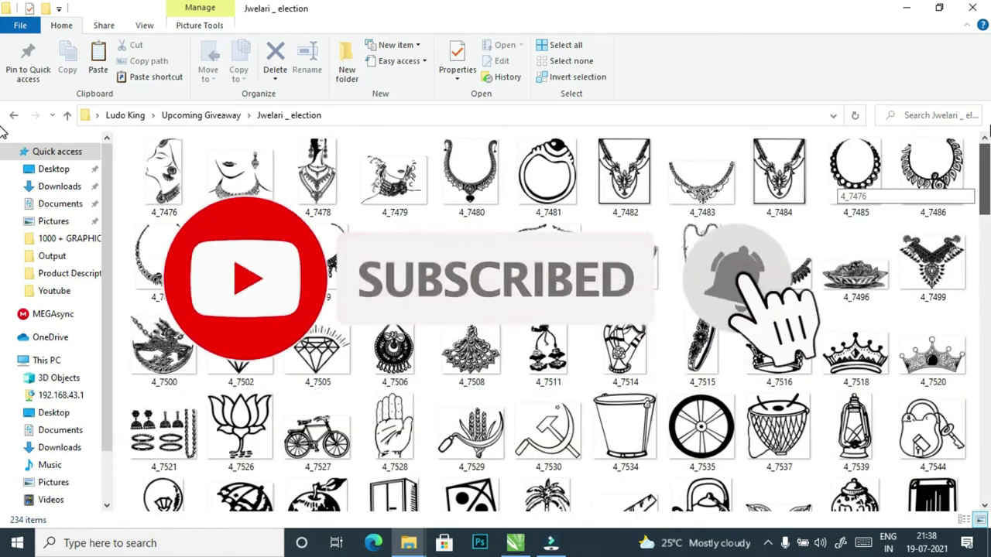
left_click_drag(987, 177, 987, 331)
left_click_drag(3, 331, 4, 378)
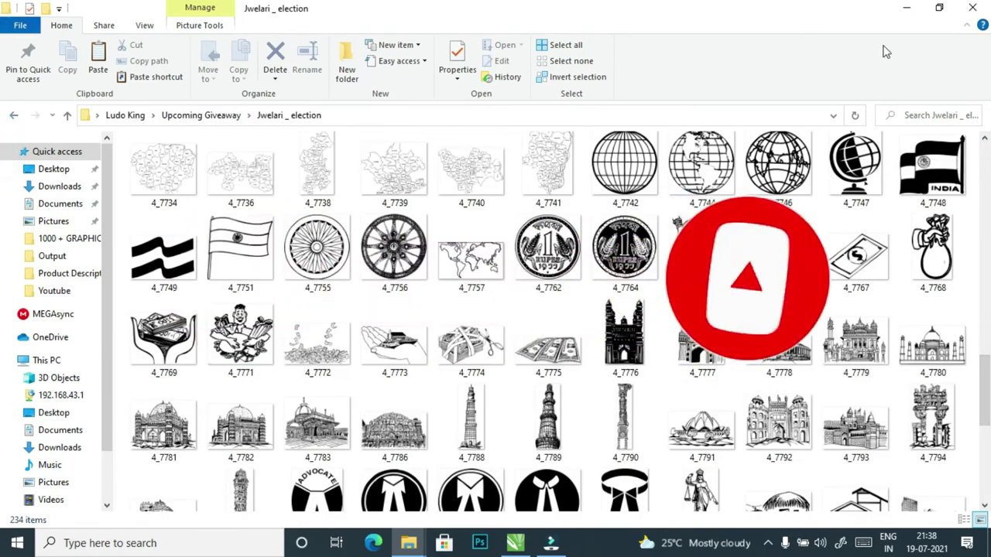
left_click(907, 8)
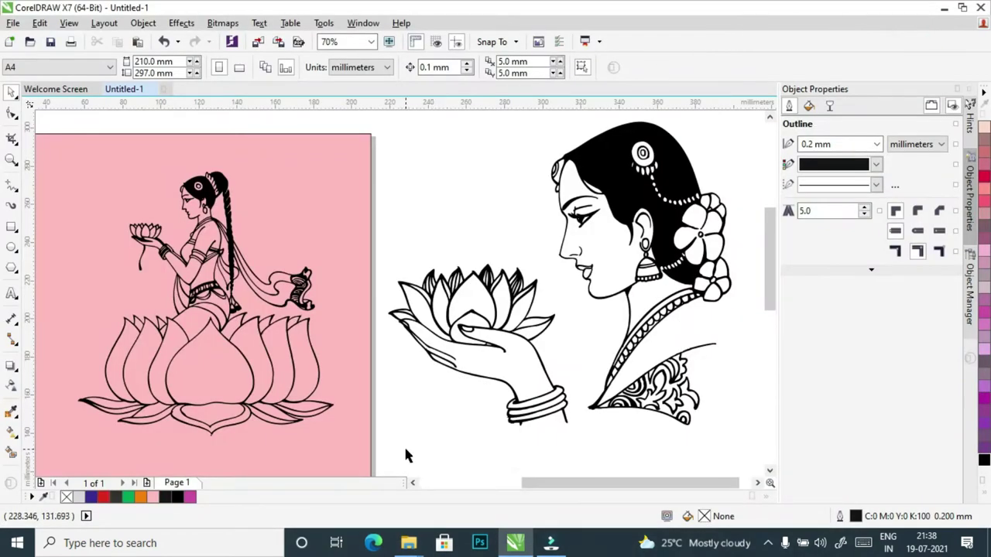
- Import the lamp-on-lotus image 2_4789 from the Ludo King folder into the CorelDRAW document
left_click(408, 542)
left_click_drag(246, 244, 529, 159)
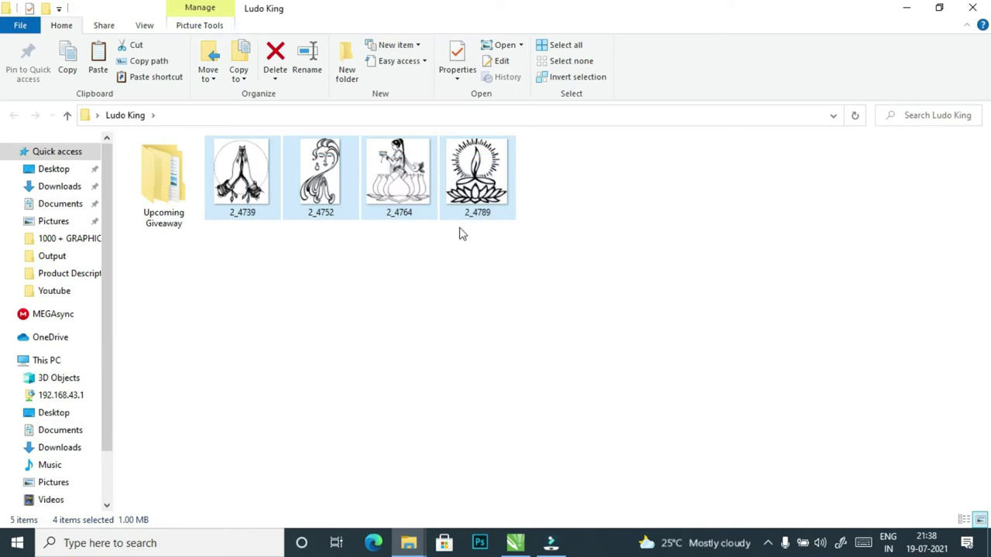
left_click(279, 290)
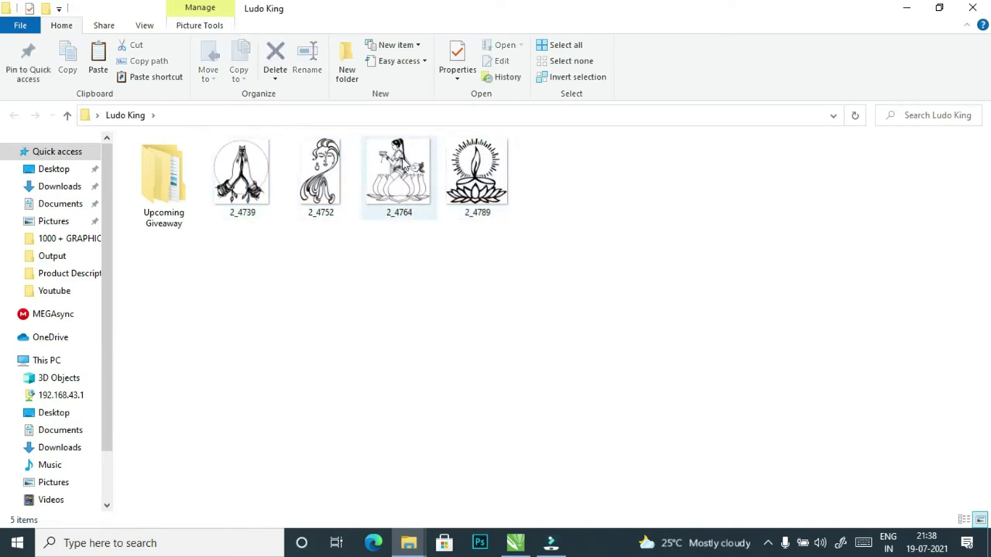
left_click(407, 166)
left_click(351, 289)
left_click(466, 179)
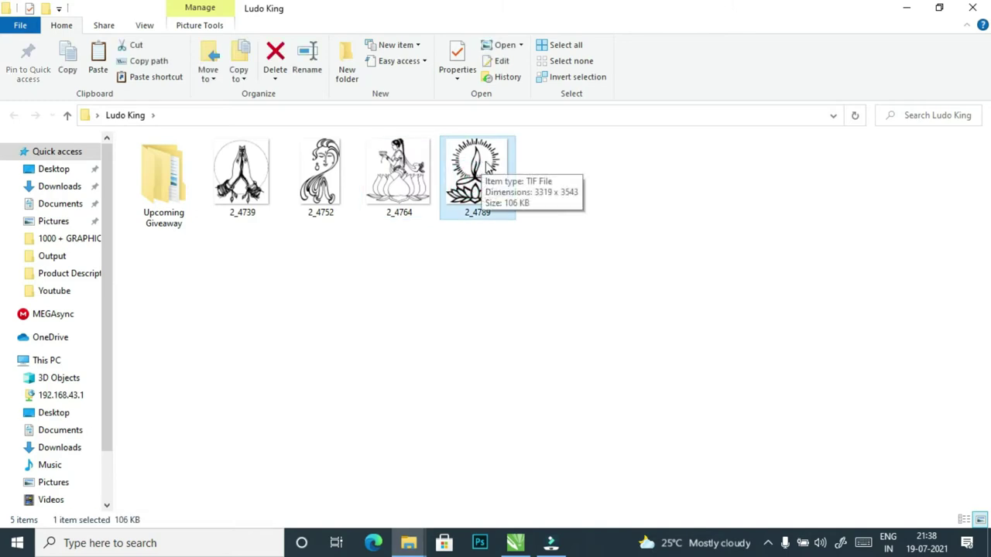
left_click_drag(463, 159, 447, 186)
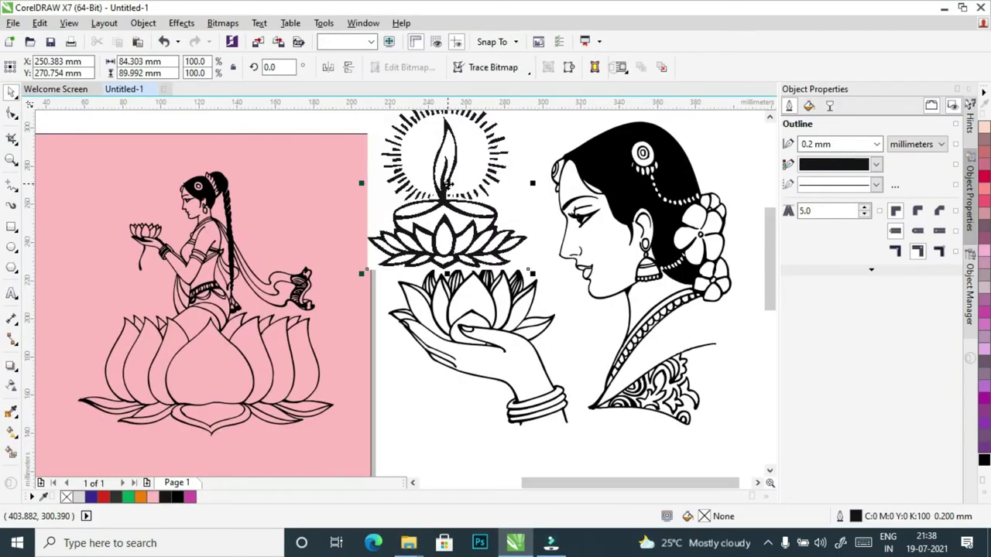
- Move the imported lamp bitmap into the empty area left of the pink page
key("z")
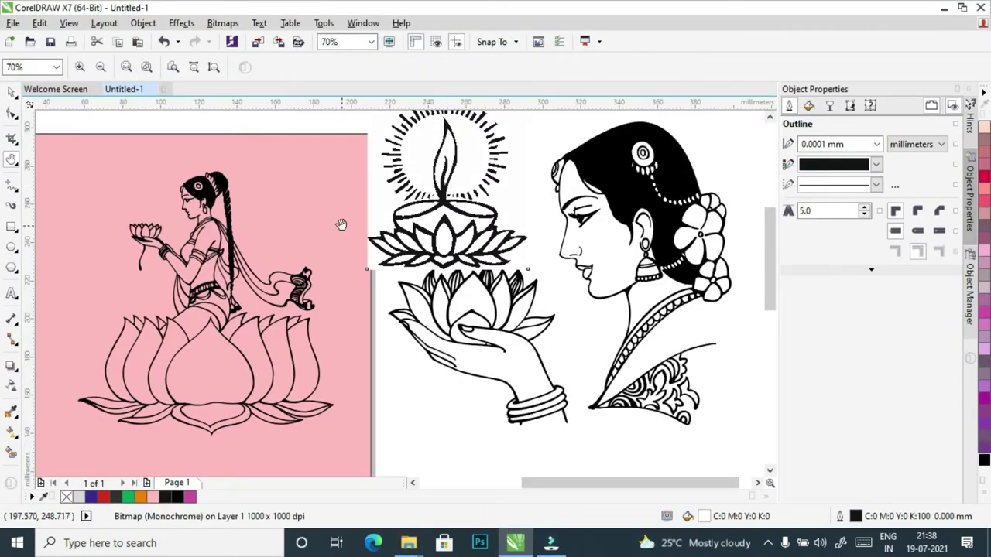
right_click(282, 245)
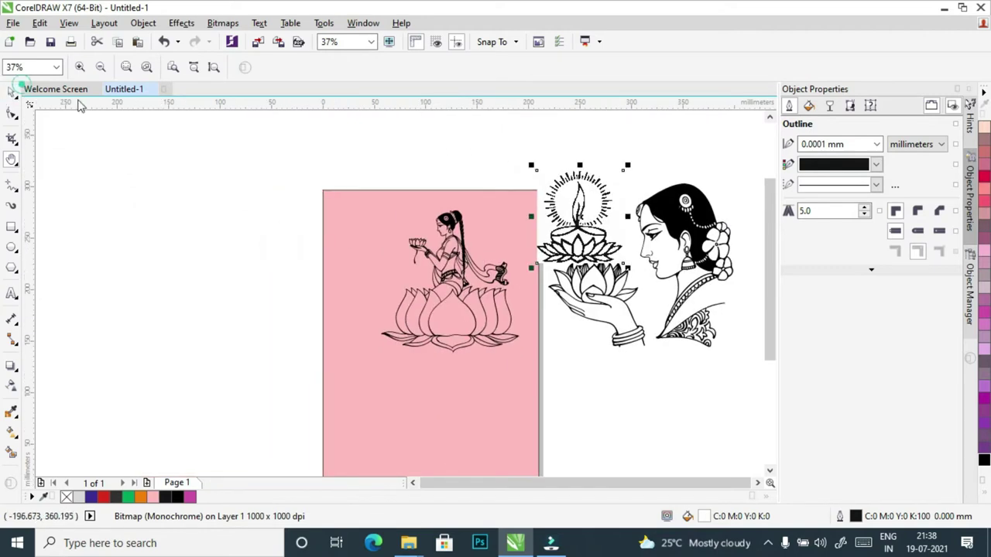
left_click(11, 91)
left_click_drag(581, 218, 245, 276)
left_click(147, 273)
key("z")
left_click_drag(155, 198, 317, 338)
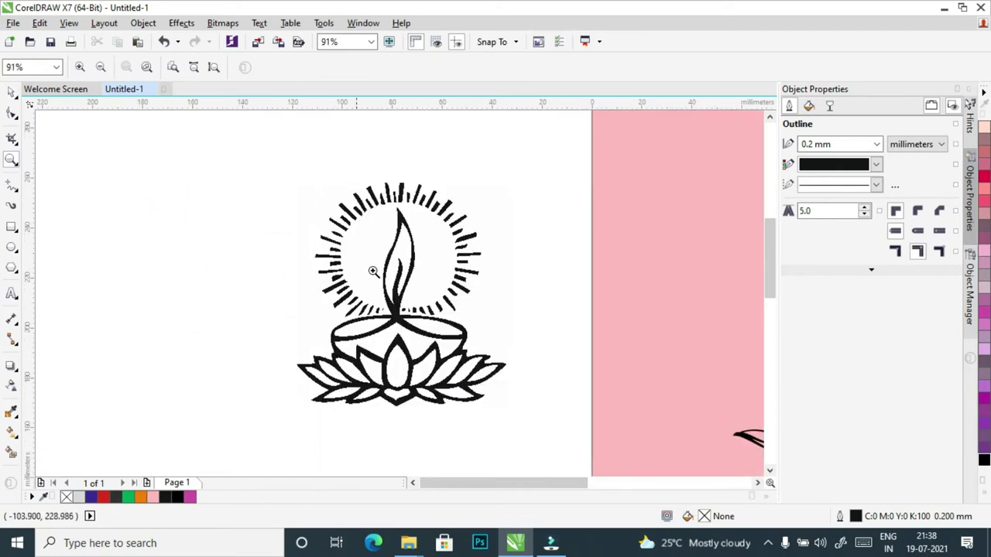
- Overlap the lamp bitmap with the pink page's left edge to show its white background, and return it to the empty area
left_click(11, 92)
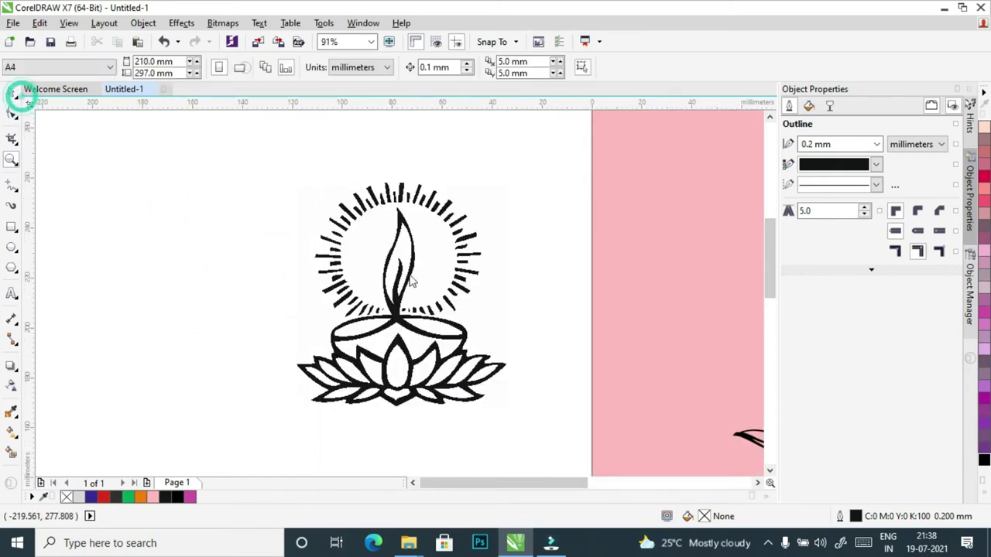
left_click(411, 277)
left_click_drag(418, 280, 596, 308)
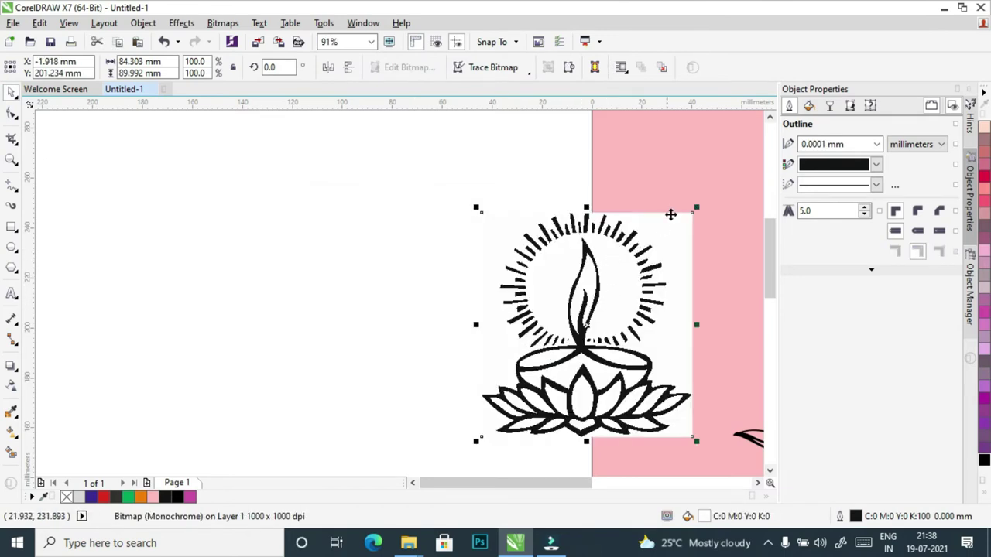
left_click_drag(586, 325, 459, 284)
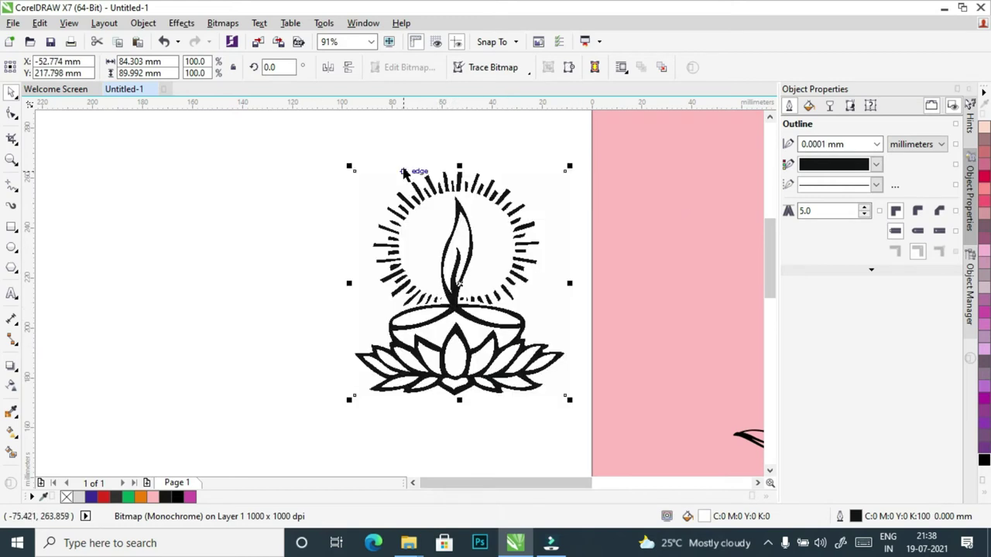
- Start an Outline Trace of the lamp bitmap with the Clipart image type, allowing the bitmap to be reduced
left_click(521, 68)
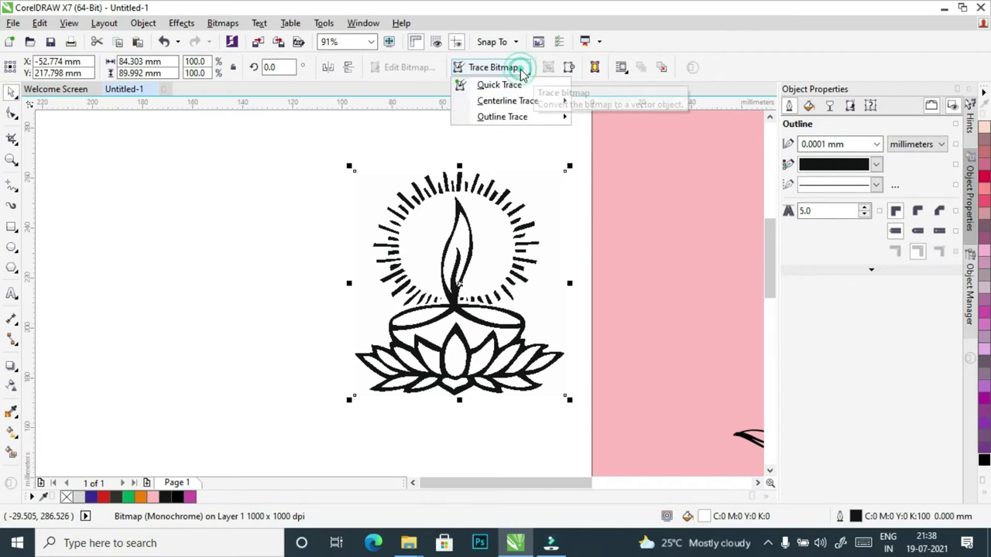
mouse_move(500, 124)
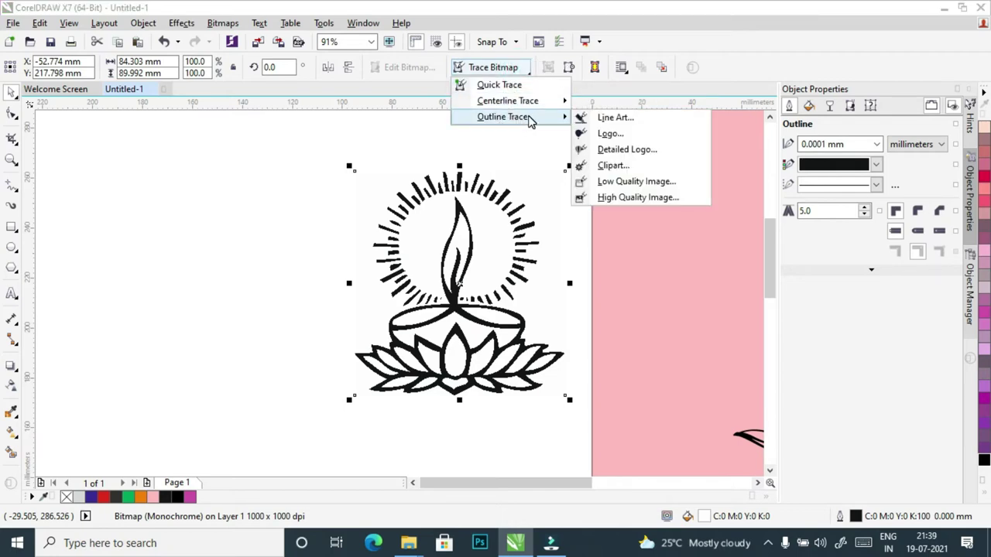
left_click(611, 165)
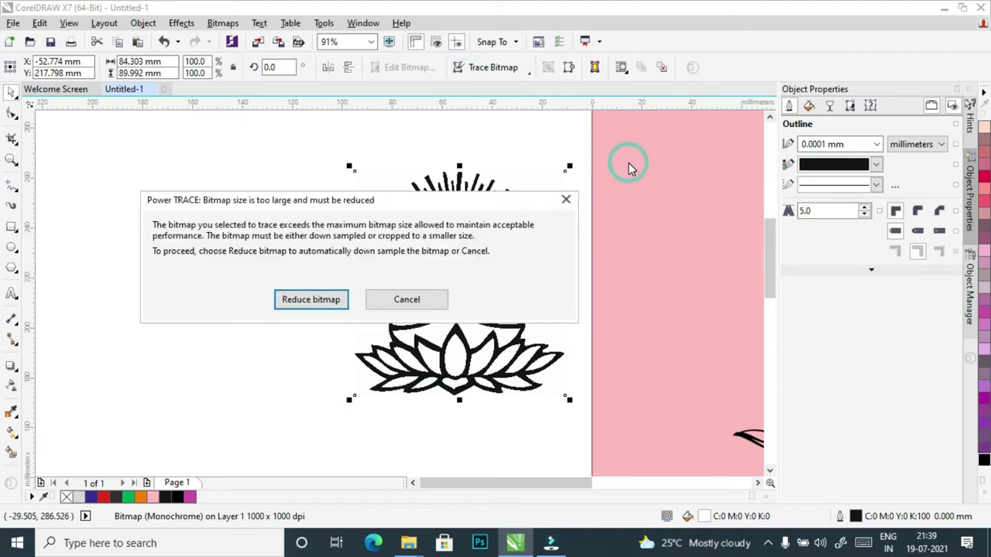
left_click(316, 301)
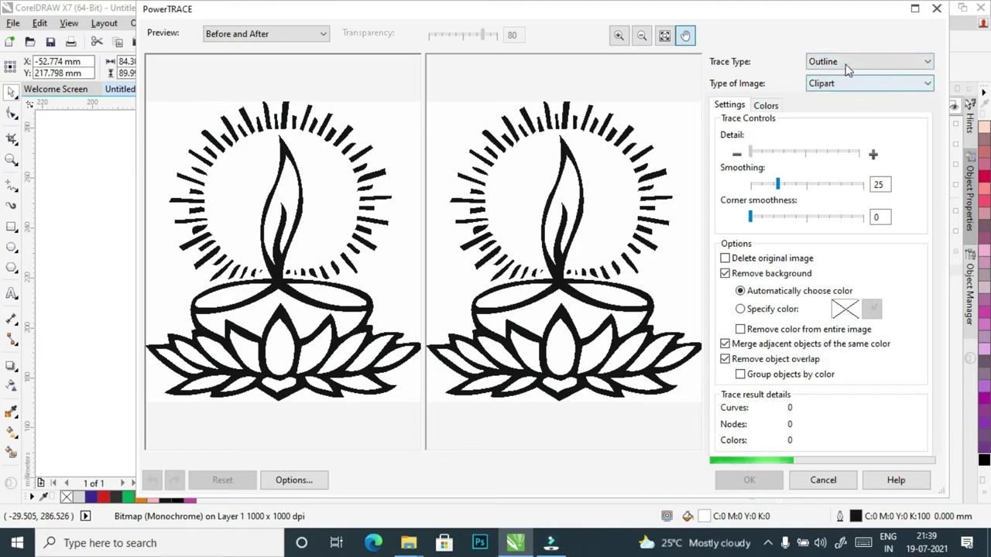
left_click(839, 85)
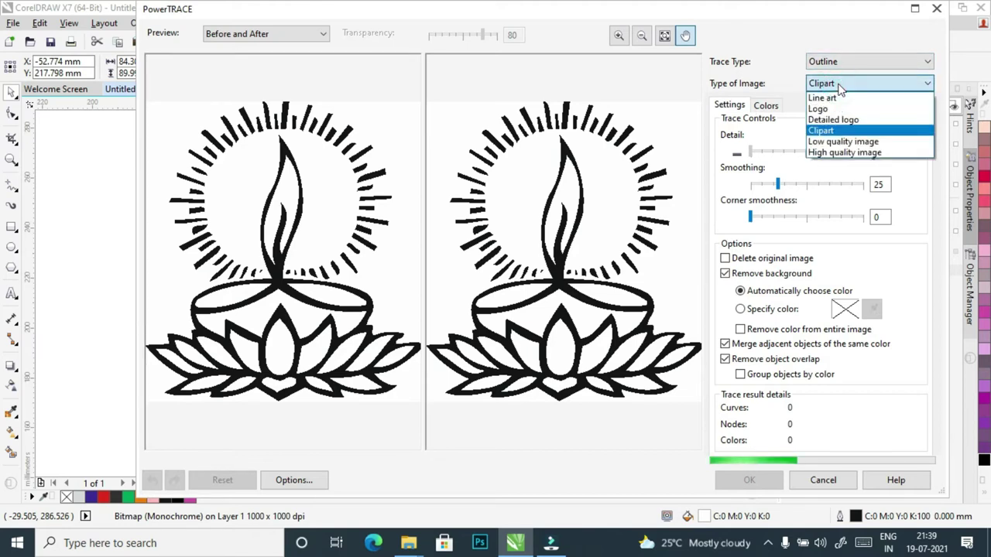
left_click(839, 85)
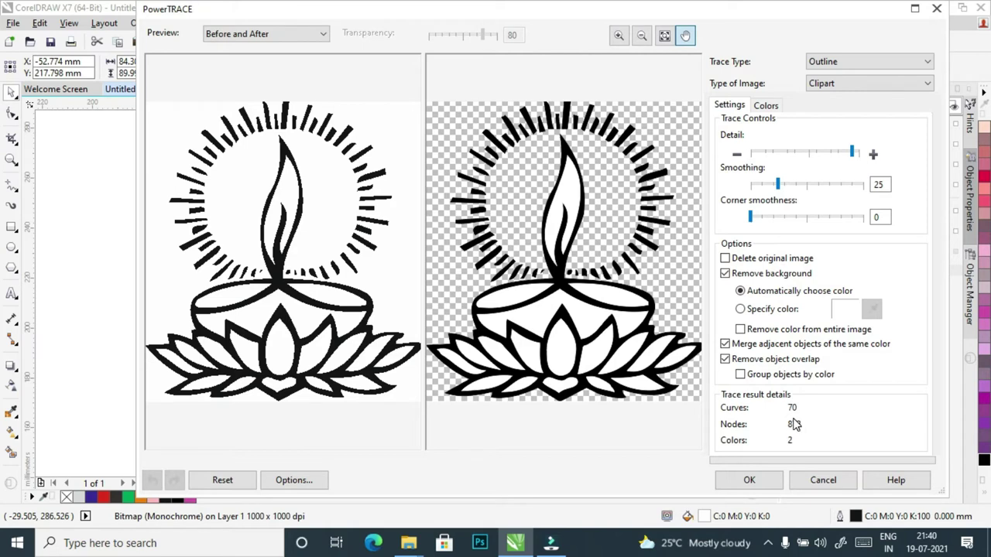
- Remove the background colour from the entire traced image and set the corner smoothness to 10
left_click(740, 330)
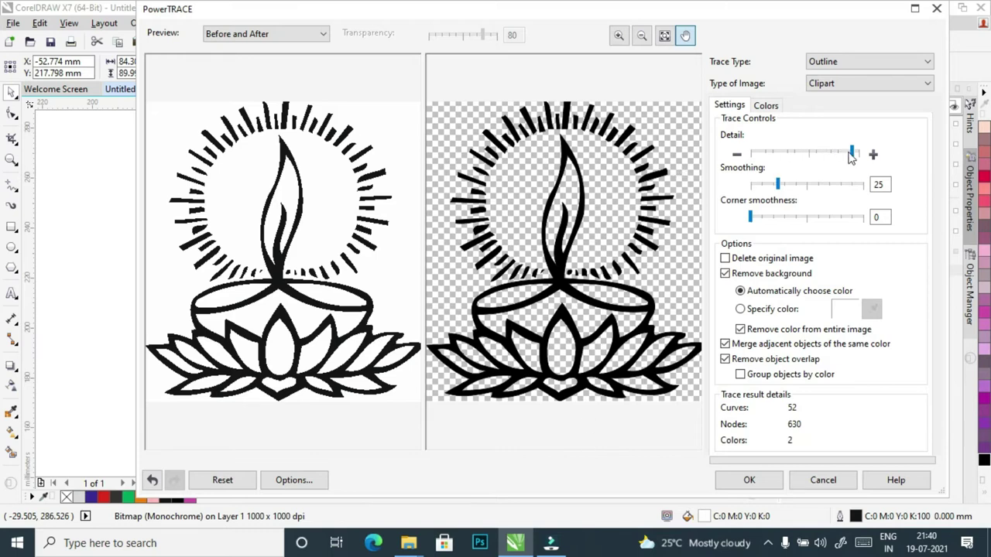
left_click_drag(850, 155, 861, 151)
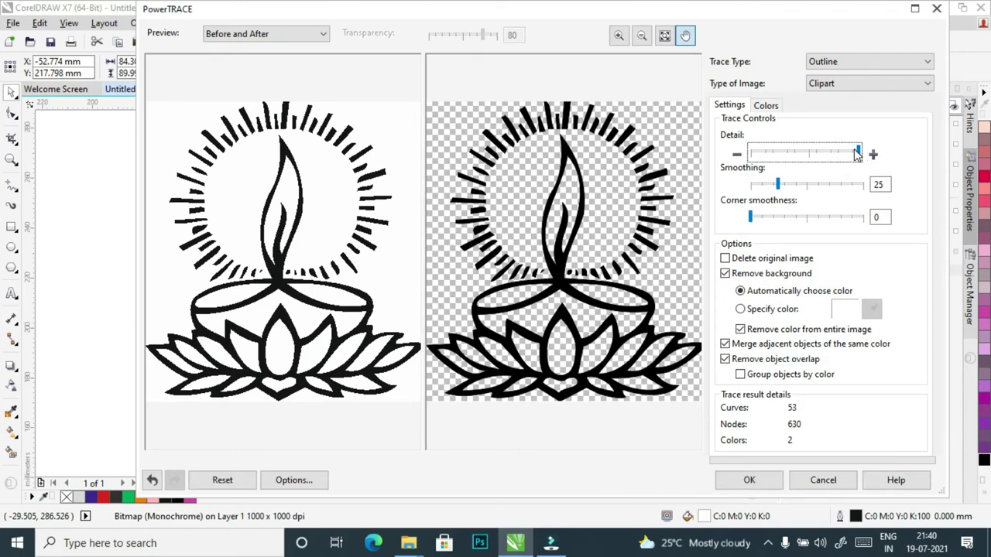
left_click_drag(855, 154, 852, 152)
left_click(762, 219)
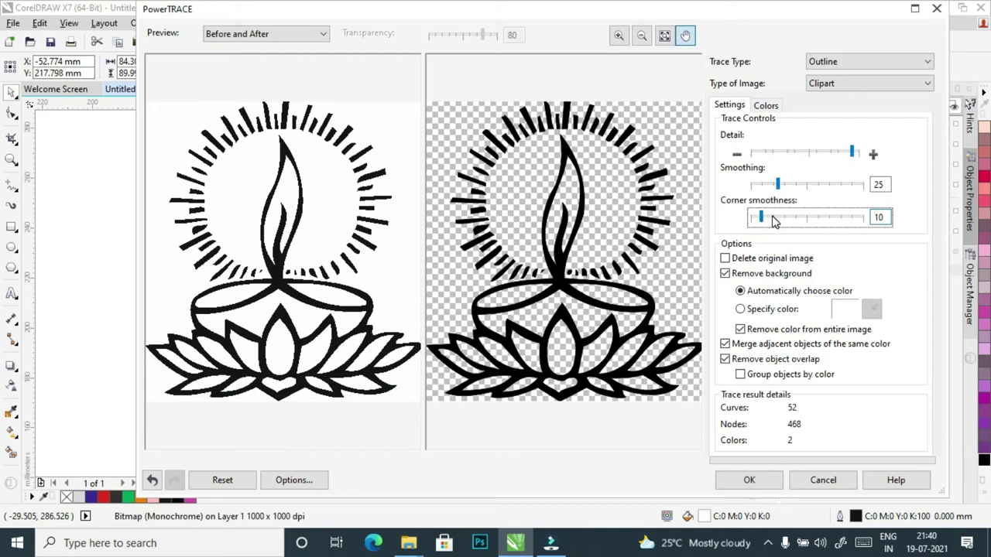
left_click(773, 219)
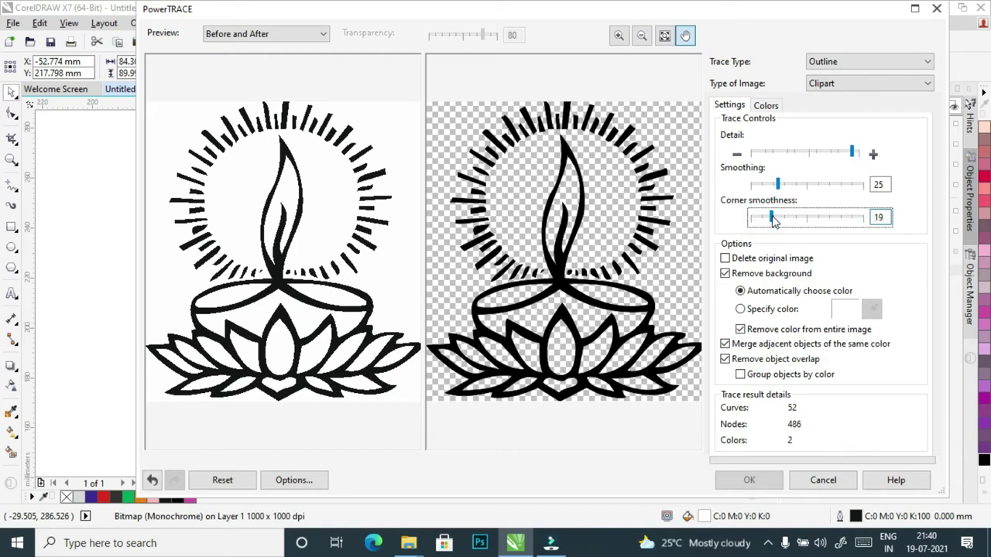
left_click(762, 219)
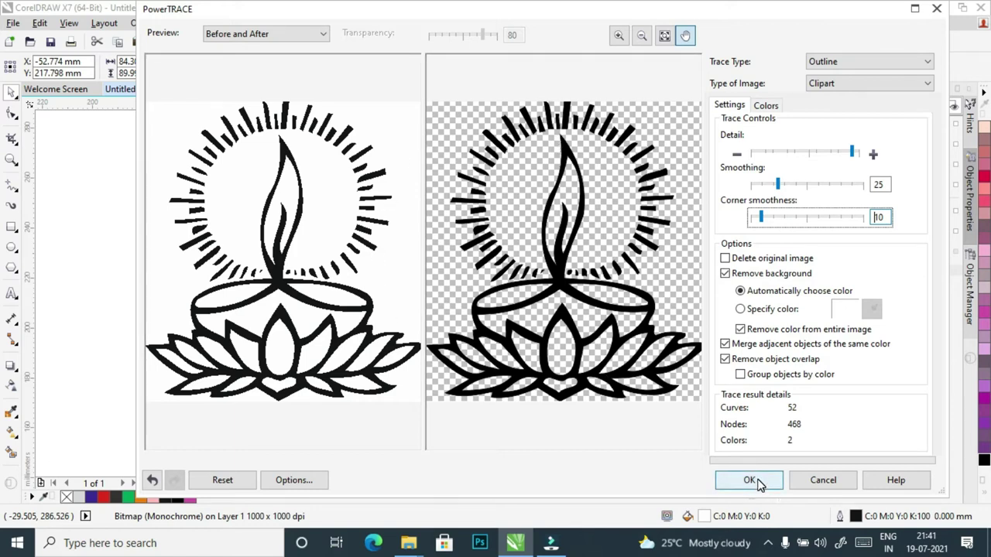
- Review the PowerTRACE options without changing them and apply the trace
mouse_move(700, 542)
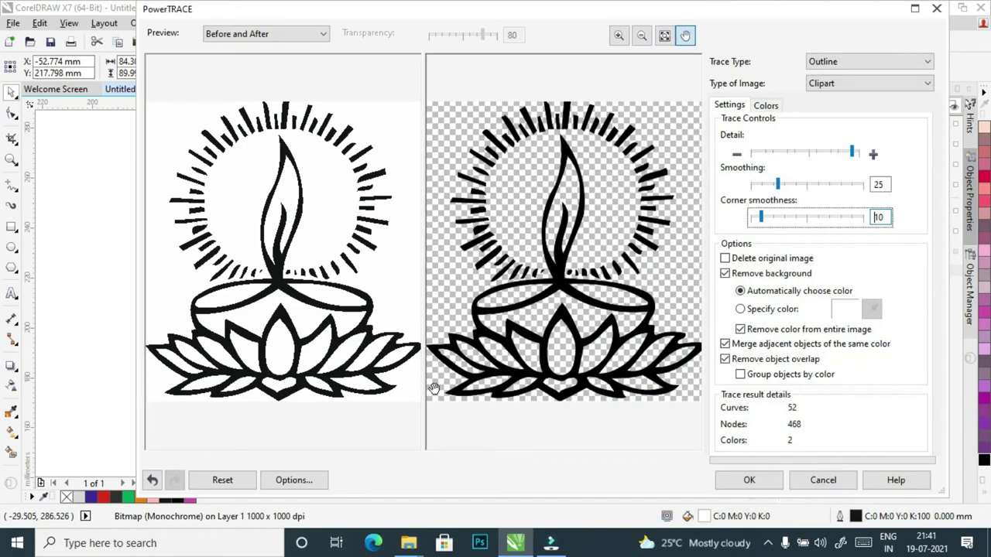
left_click(288, 485)
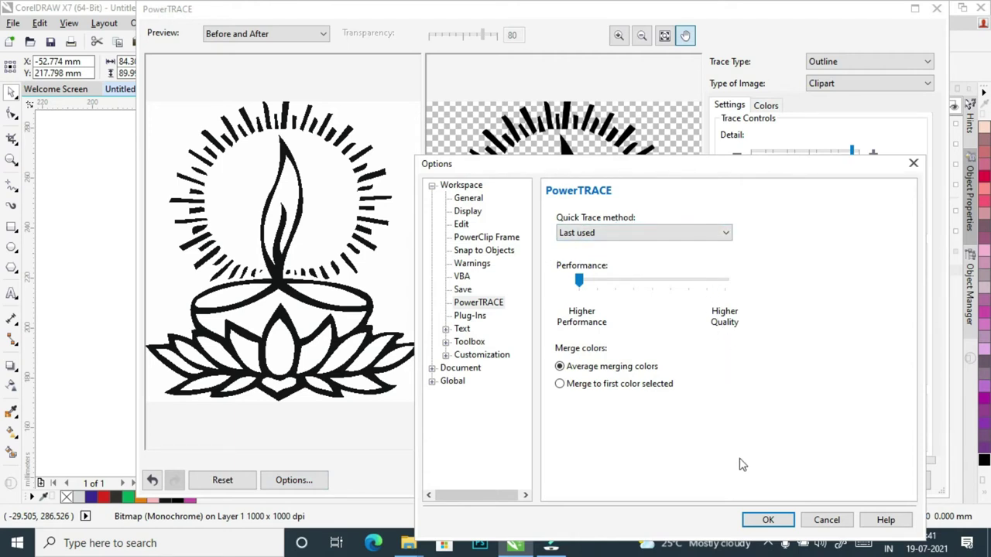
left_click(826, 520)
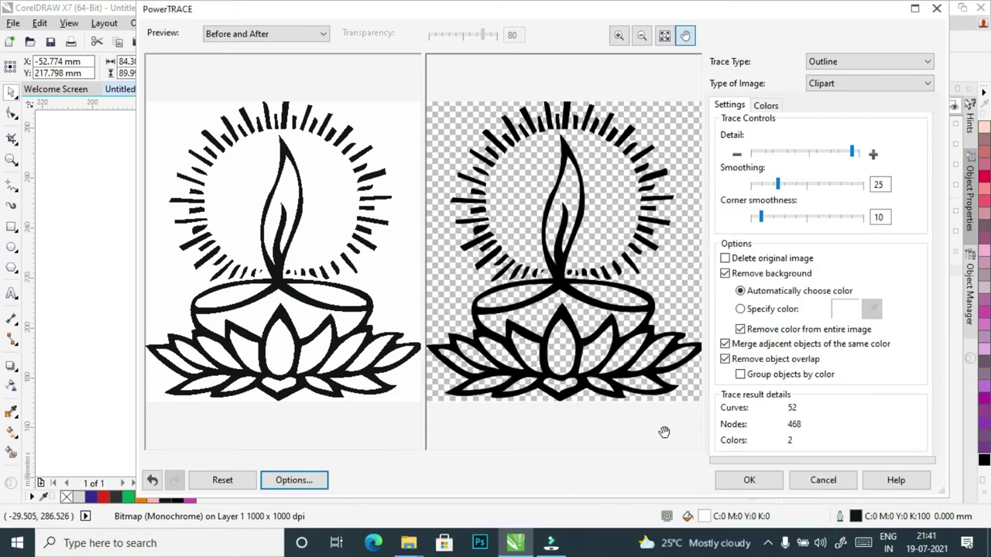
left_click(748, 480)
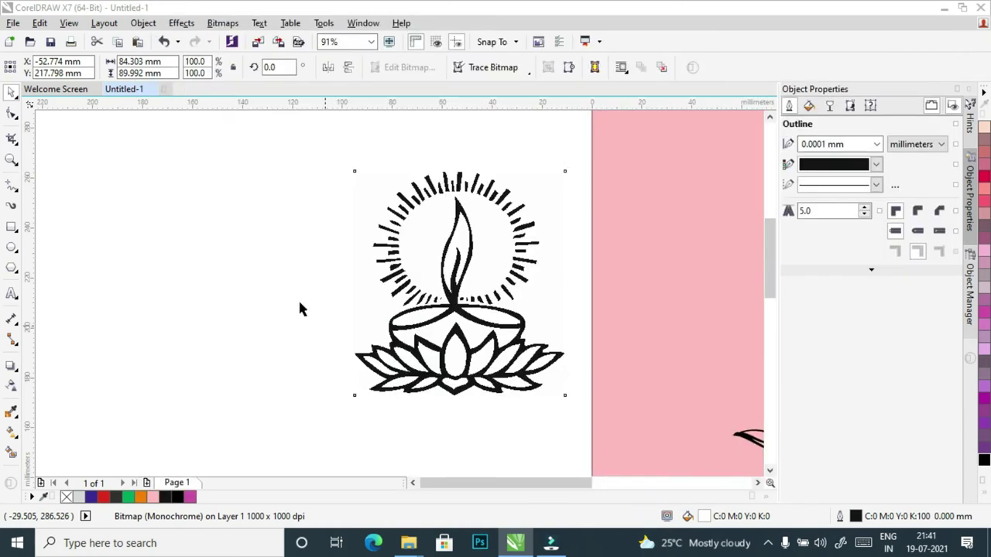
- Move the traced vector lamp off the original bitmap into the empty area left of it
left_click_drag(459, 277, 262, 259)
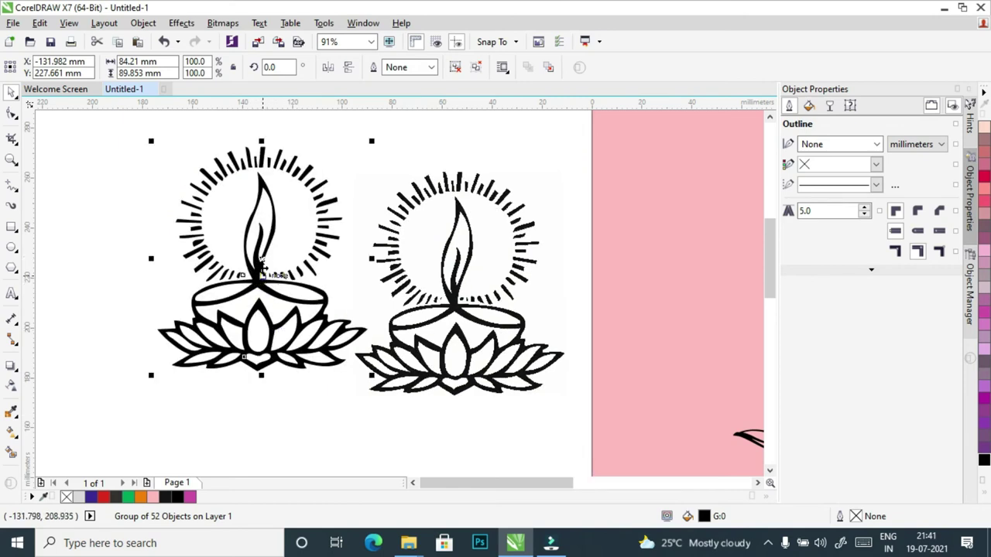
left_click_drag(258, 267, 211, 304)
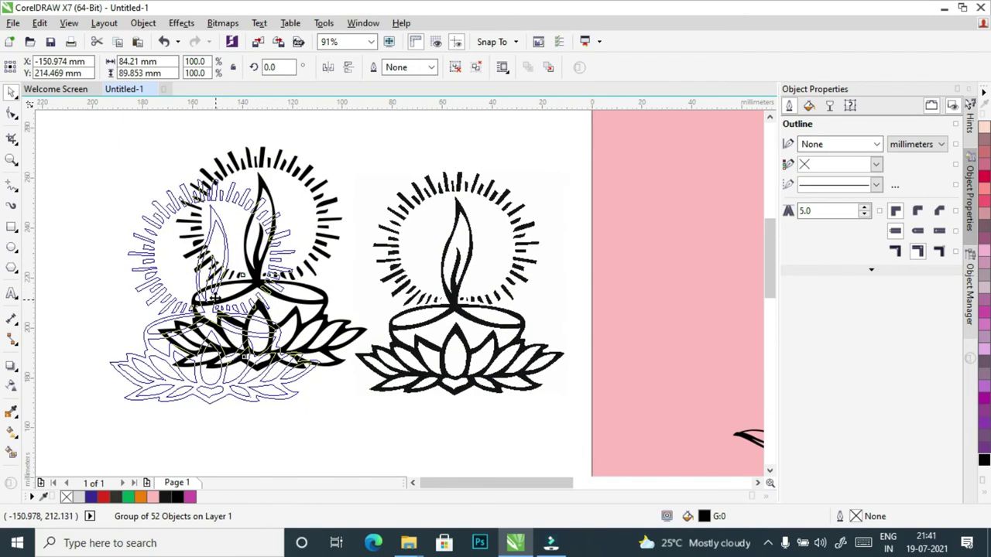
left_click(408, 434)
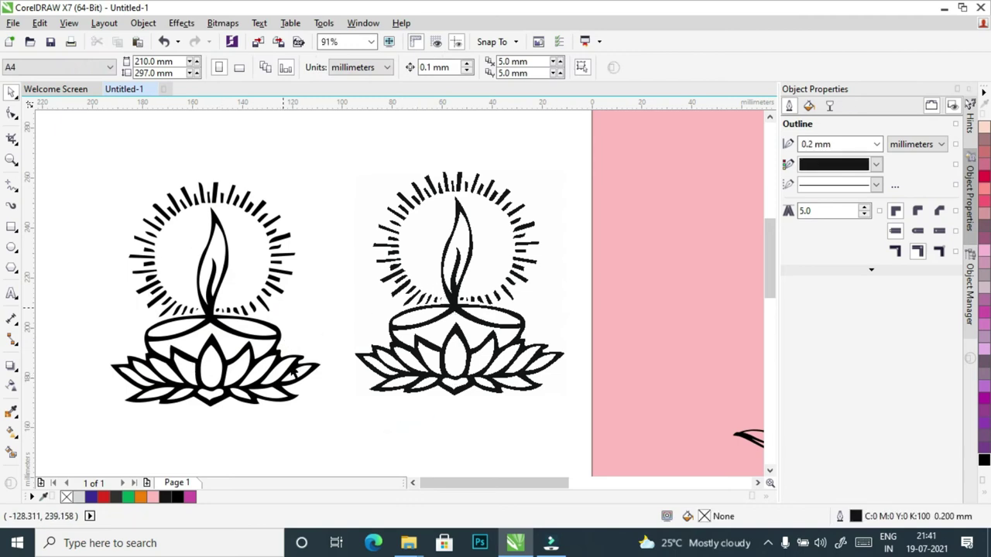
- Shift the original lamp bitmap upward and convert it with Quick Trace, allowing the bitmap to be reduced
left_click(453, 303)
left_click_drag(460, 282, 449, 242)
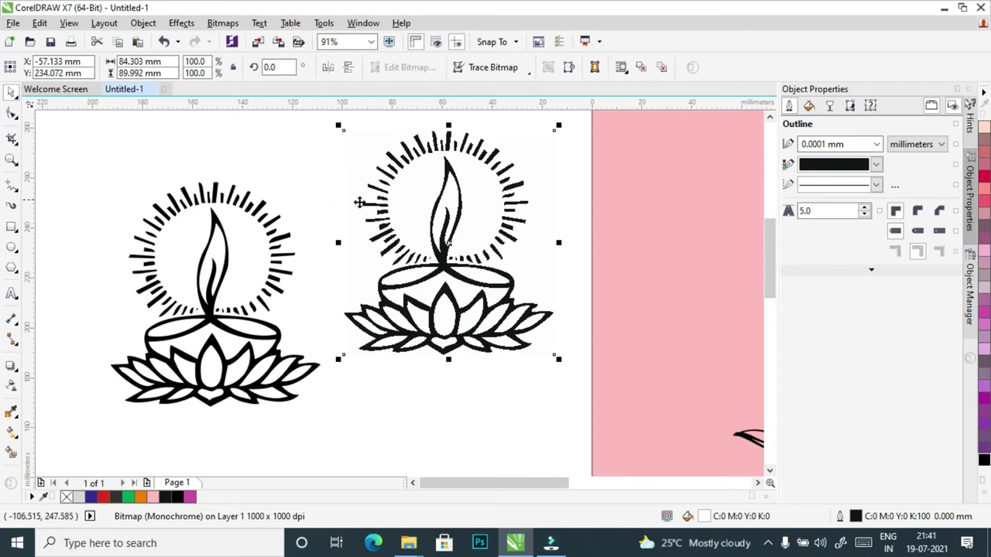
left_click(515, 74)
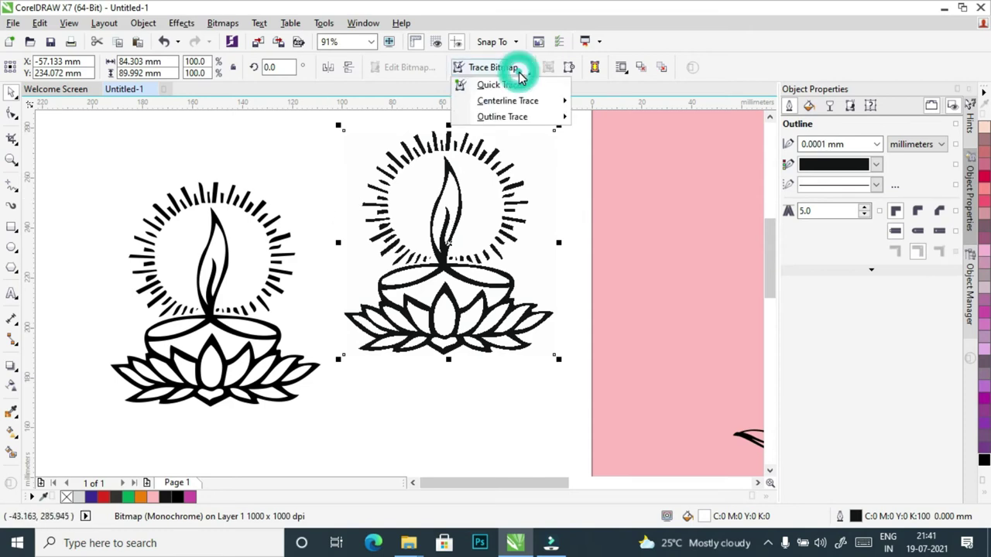
left_click(515, 83)
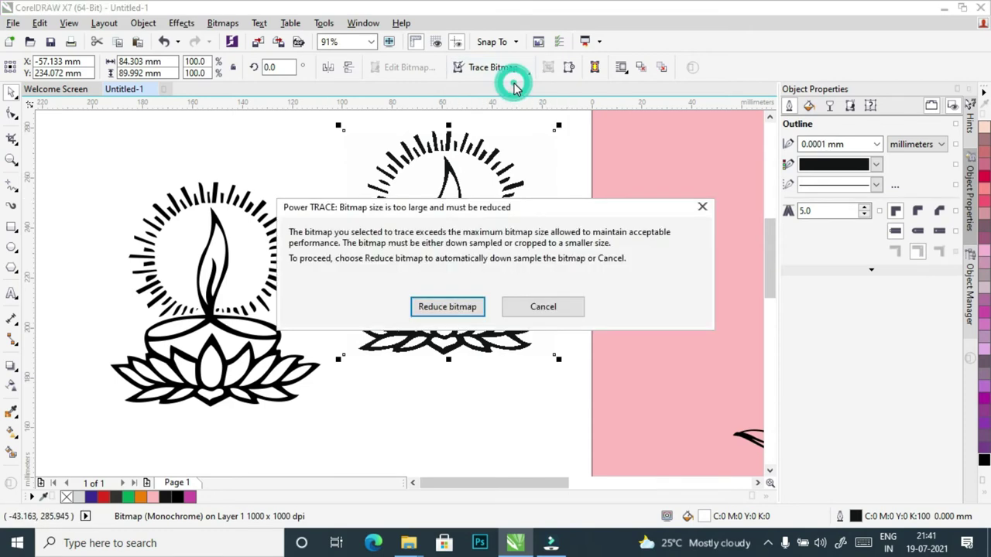
left_click(455, 307)
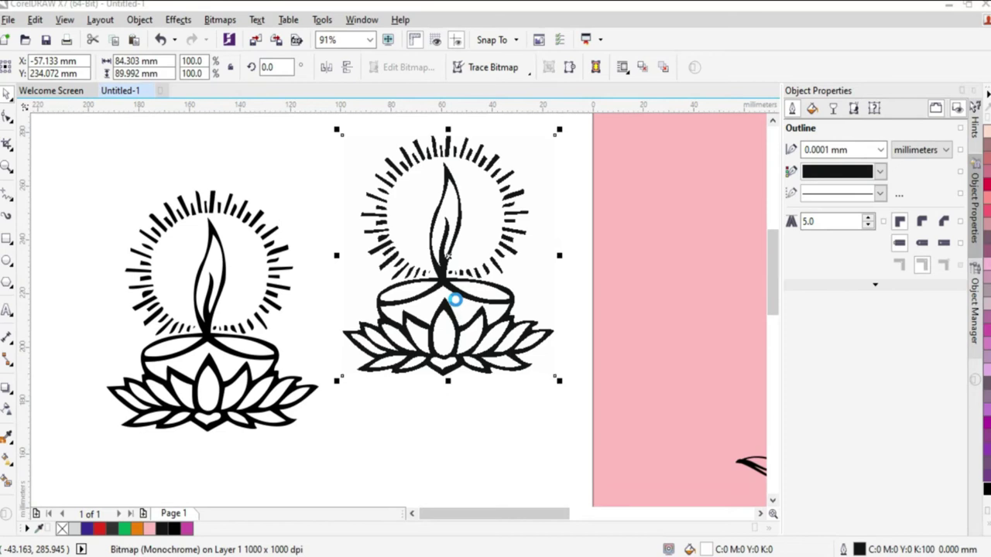
left_click(505, 205)
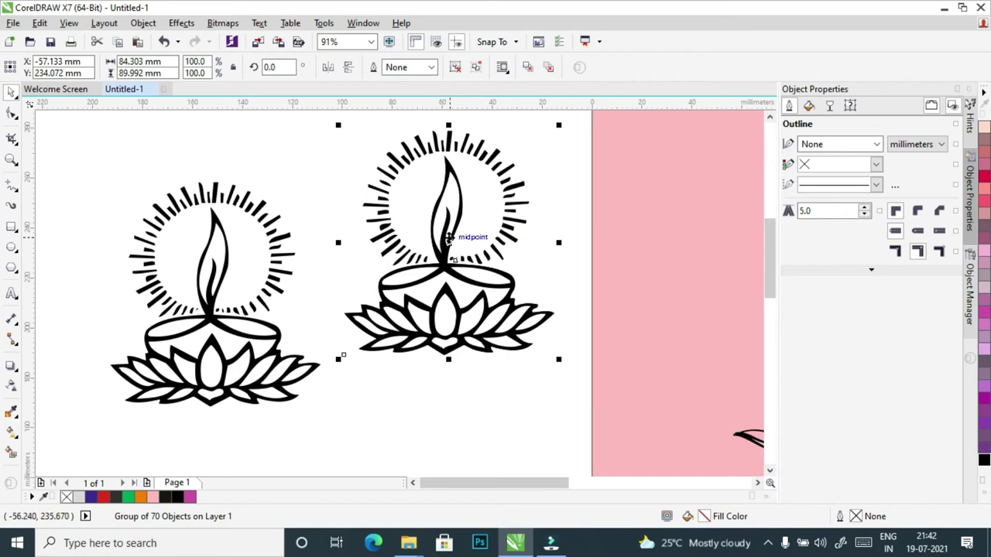
- Overlap the Quick Trace copy with the pink page's edge, and delete both that copy and the original lamp bitmap
mouse_move(448, 242)
left_mouse_down()
mouse_move(653, 306)
mouse_move(631, 329)
mouse_move(471, 396)
mouse_move(588, 288)
left_mouse_up()
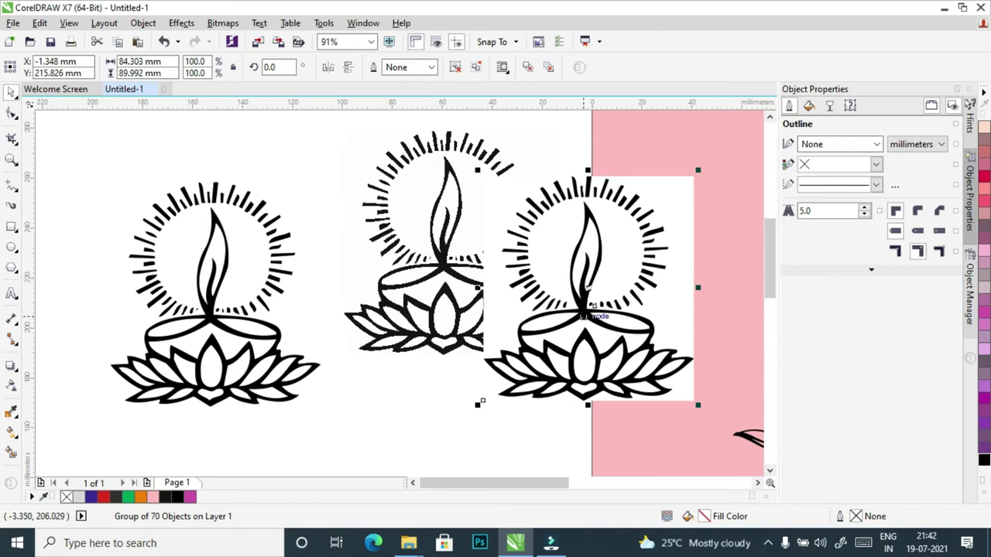
key("Delete")
left_click(442, 328)
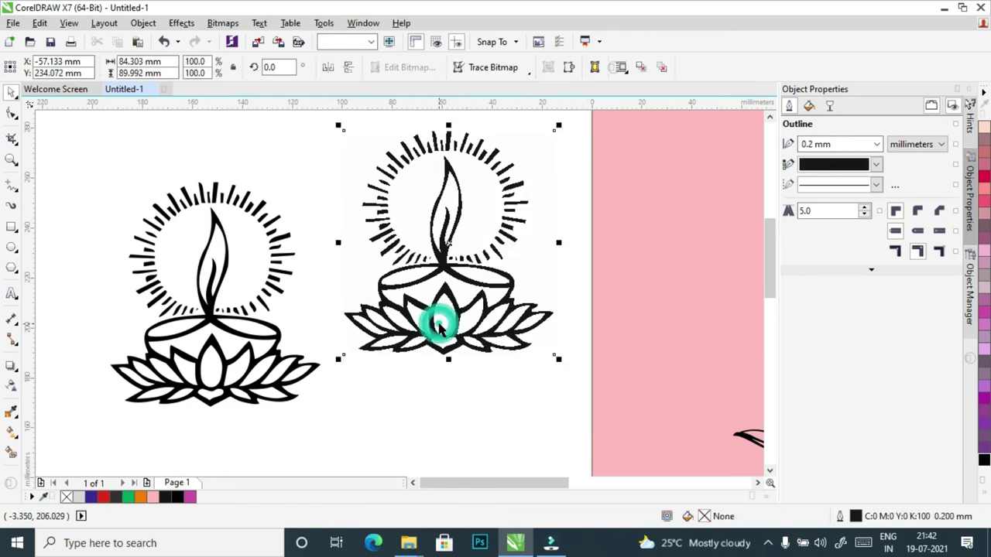
key("Delete")
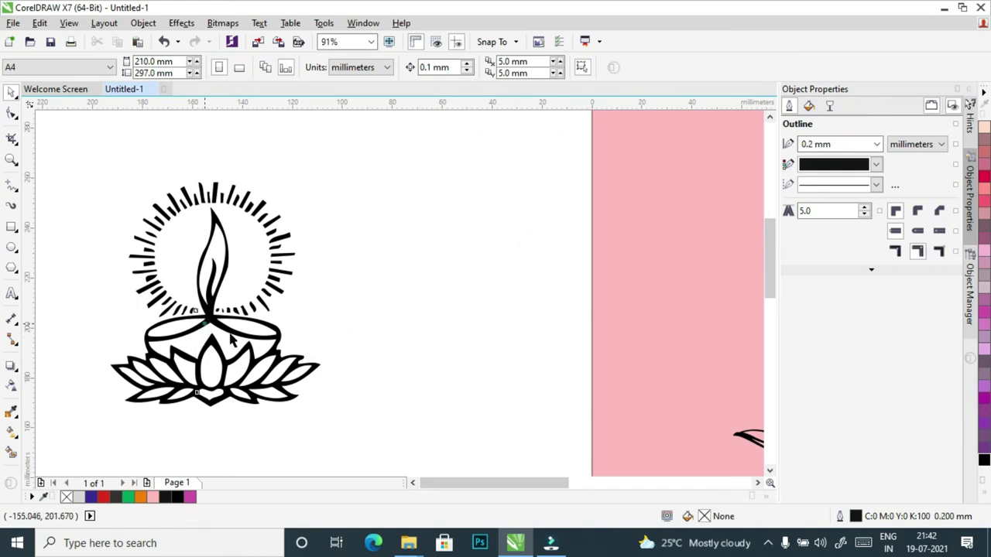
- Move the remaining vector lamp so that it overlaps the pink page's left edge
key("ctrl+v")
left_click_drag(621, 296, 663, 272)
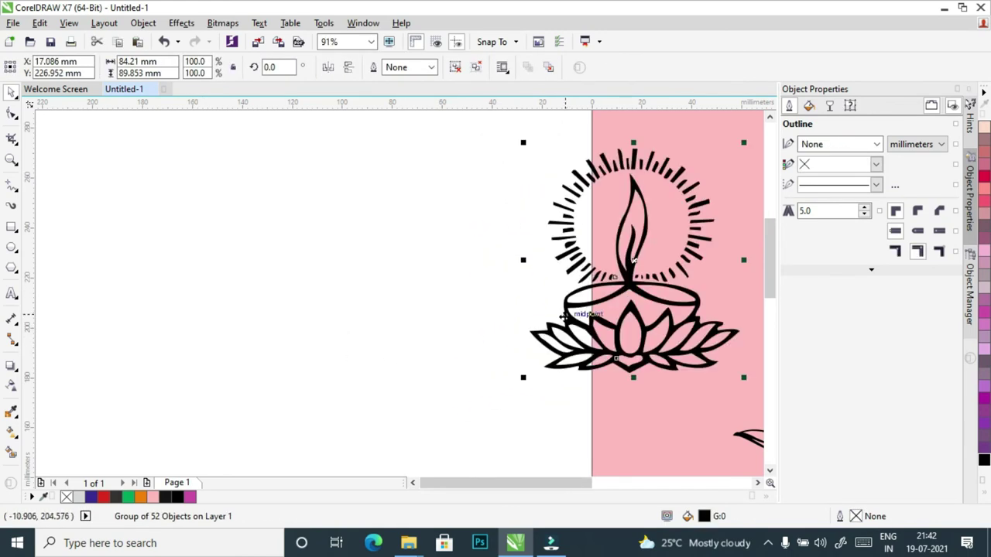
- Try a magenta fill (C:20 M:80 Y:0 K:0) on the vector lamp and undo the recolouring
left_click(984, 313)
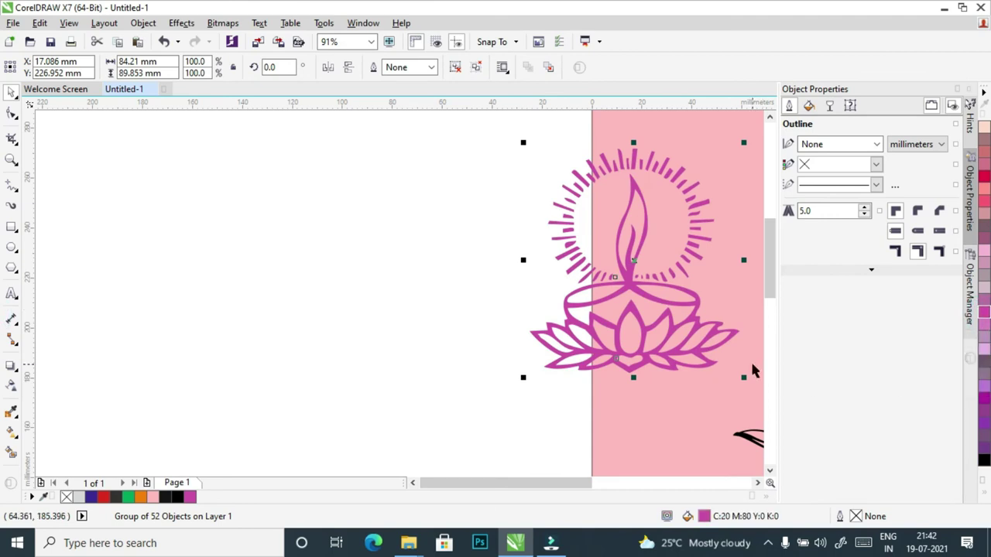
key("ctrl+z")
left_click(418, 410)
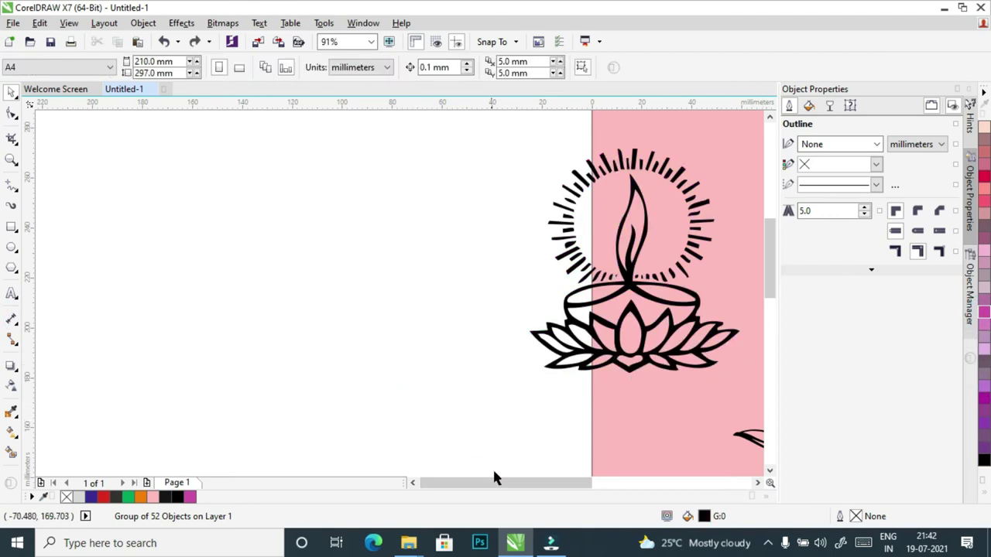
- Place the vector lamp fully on the pink page, in its upper-left corner beside the seated woman
key("h")
scroll(548, 376, "down", 2)
left_click_drag(548, 375, 303, 255)
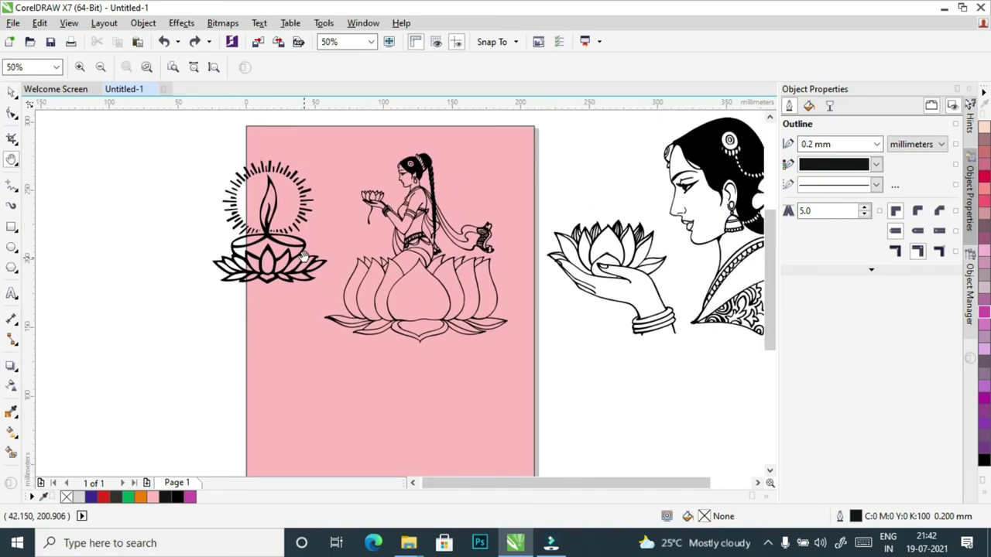
left_click(13, 94)
left_click(264, 227)
left_click_drag(264, 227, 305, 202)
- Select the pink background rectangle behind the clipart
left_click(432, 304)
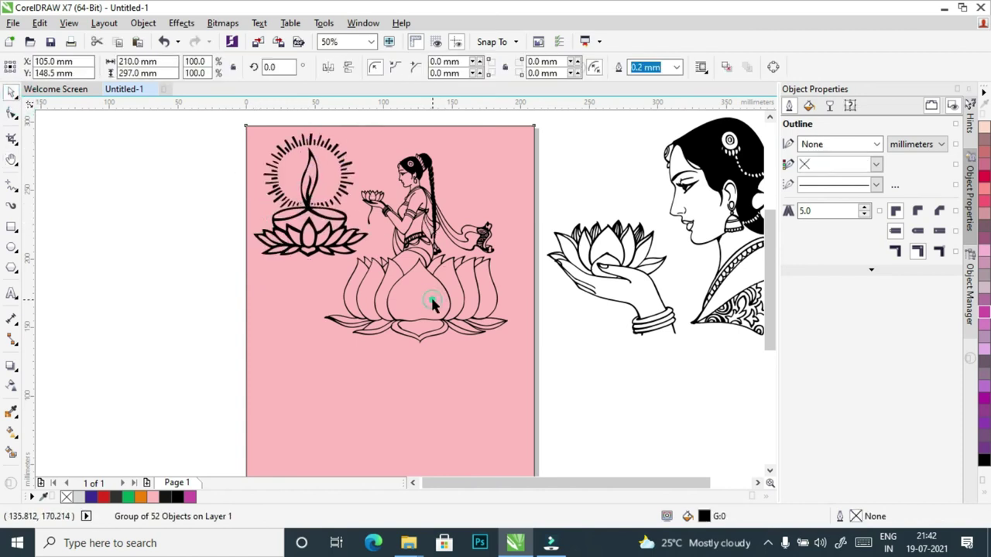
left_click(432, 304)
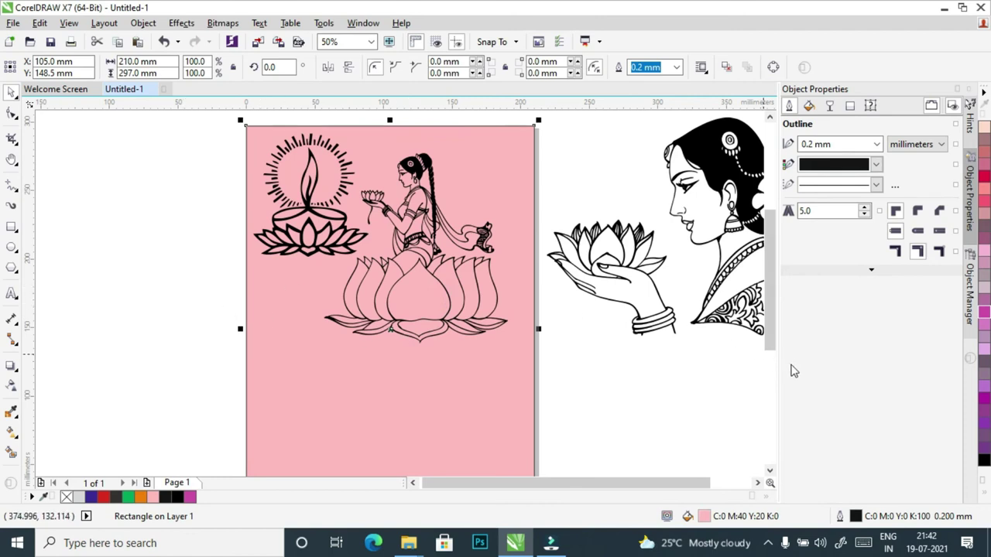
scroll(771, 333, "down", 3)
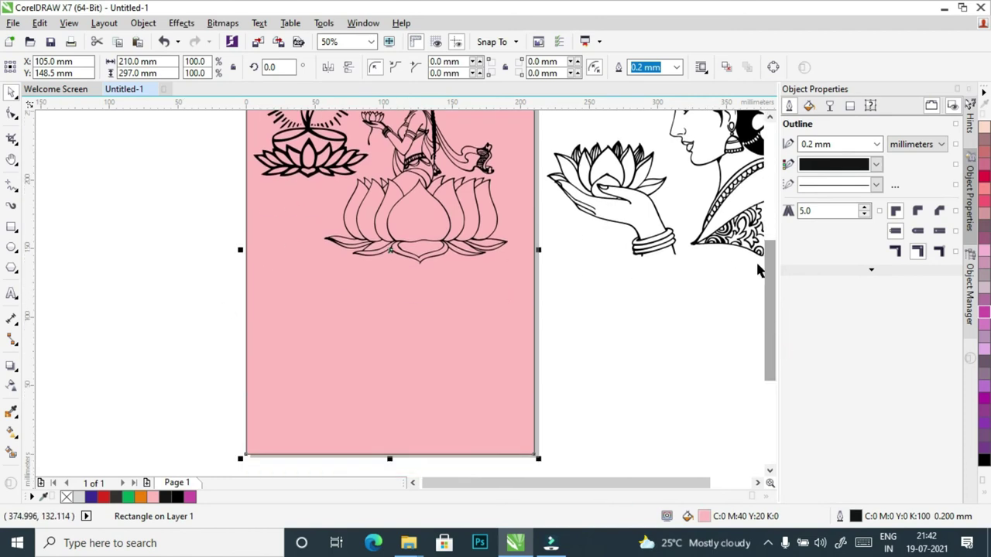